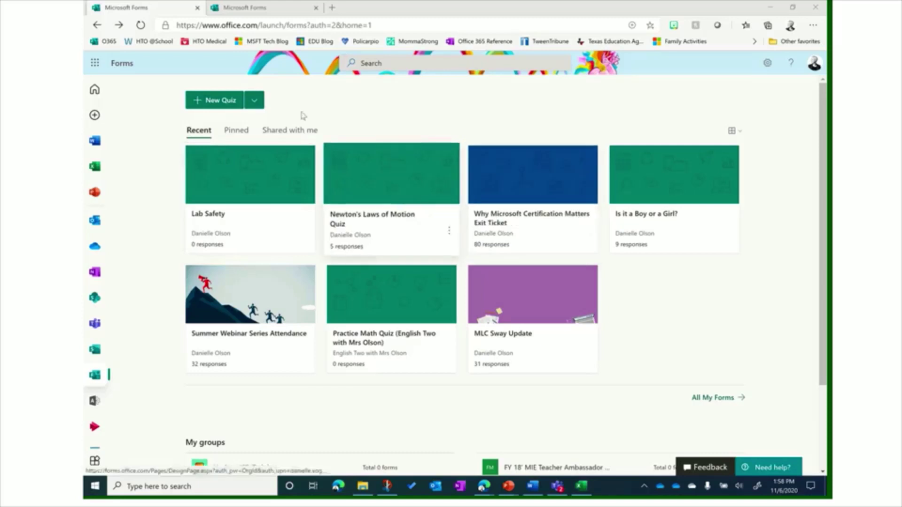
- Expand the New Quiz dropdown on the Forms home page to reveal the New Form option
left_click(247, 103)
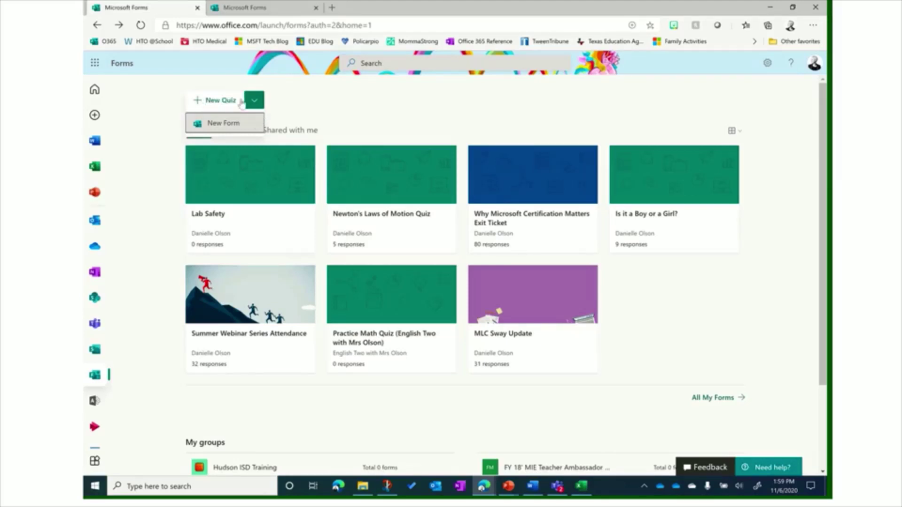
- Create a blank quiz and title it 'Physical Science Lab Safety'
left_click(214, 101)
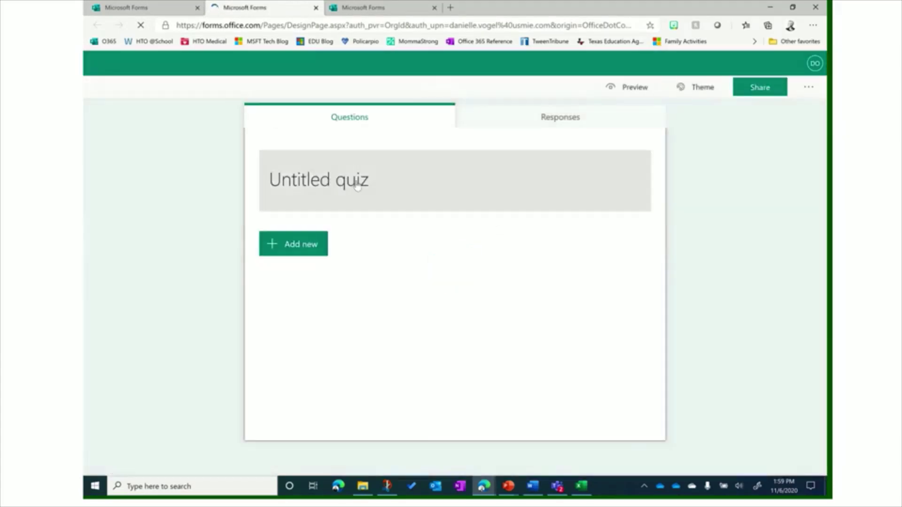
left_click(422, 164)
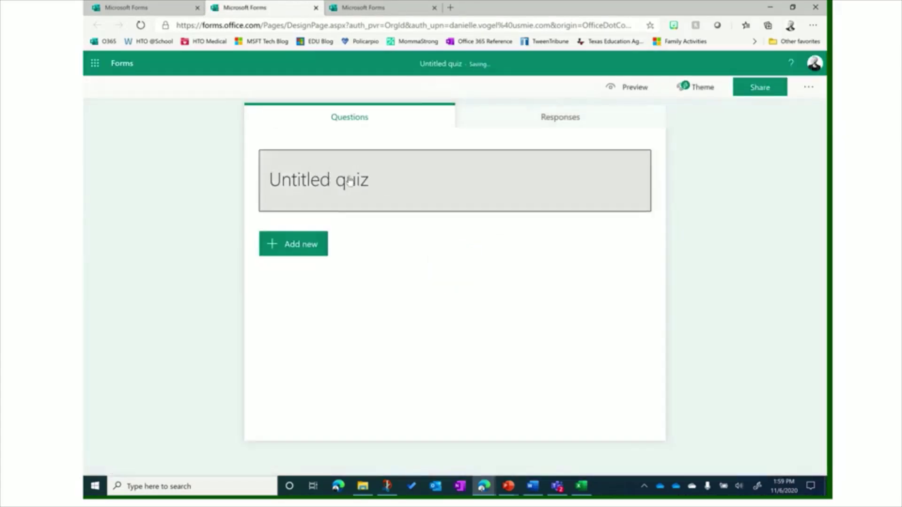
type("P")
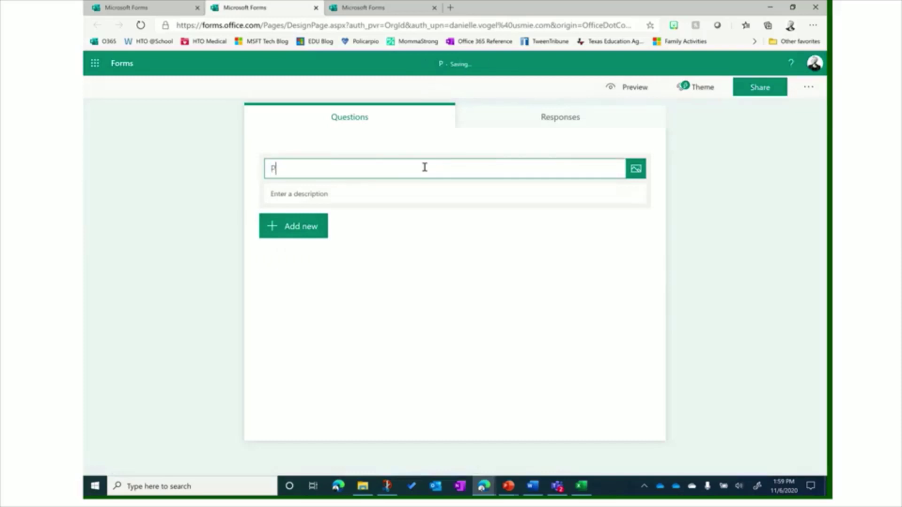
type("hysical Science La")
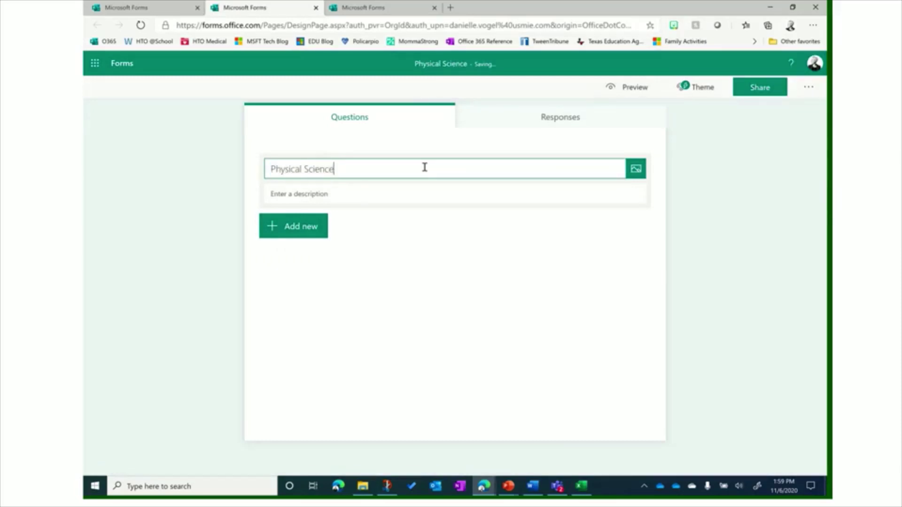
type("b Safety")
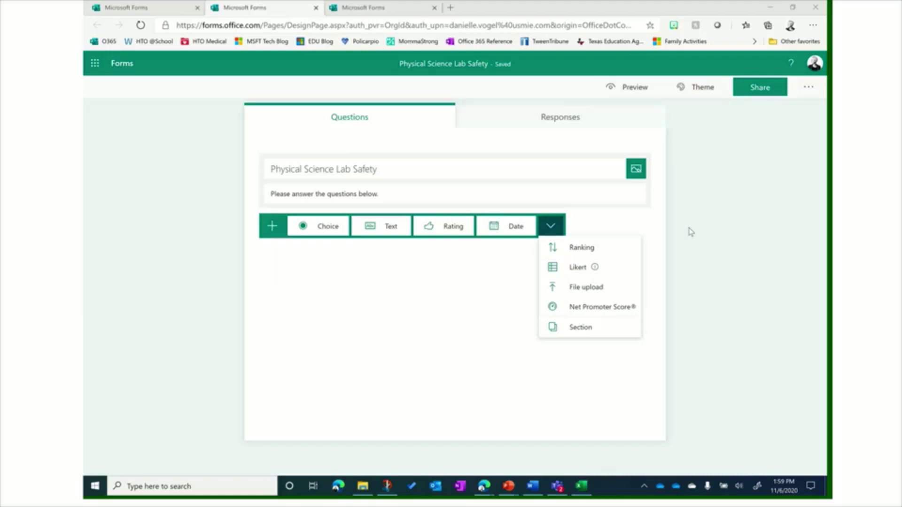
- Add a Choice question, mark 'following all lab procedures' correct, and give the goggles option feedback 'look over notes'
left_click(313, 231)
left_click(313, 227)
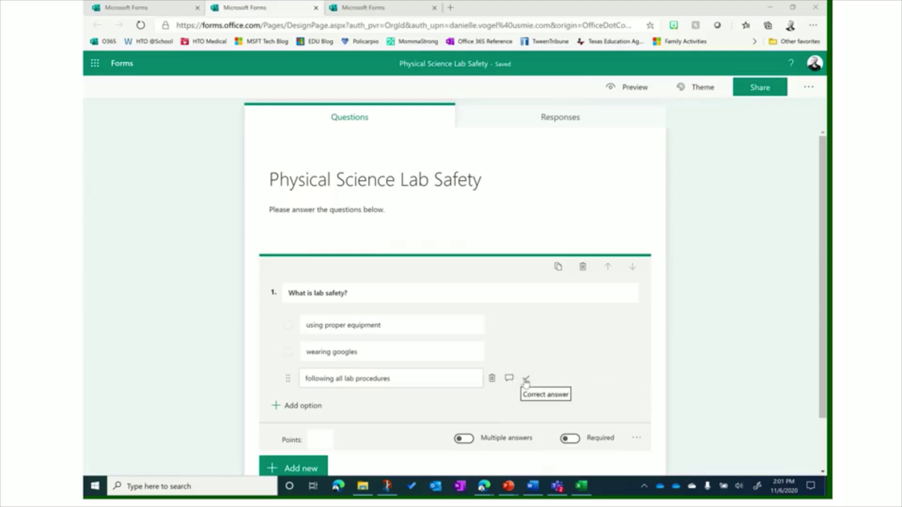
left_click(526, 381)
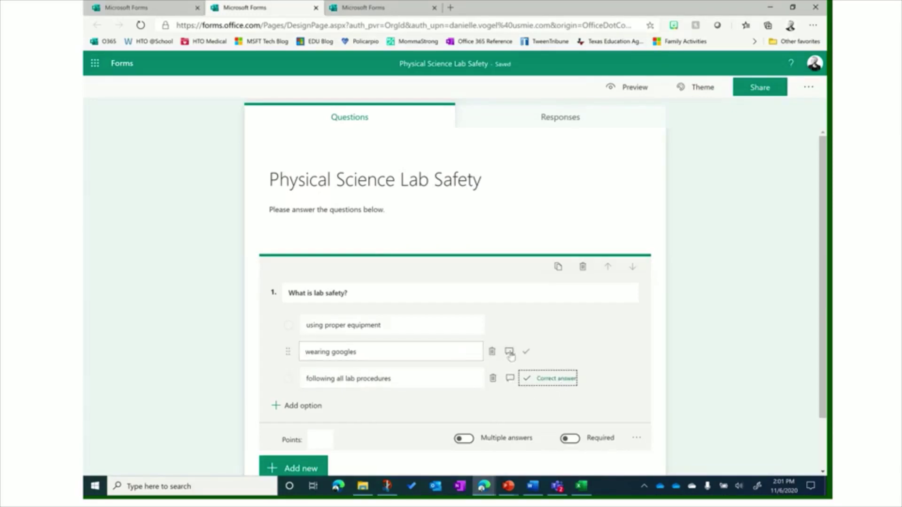
left_click(510, 352)
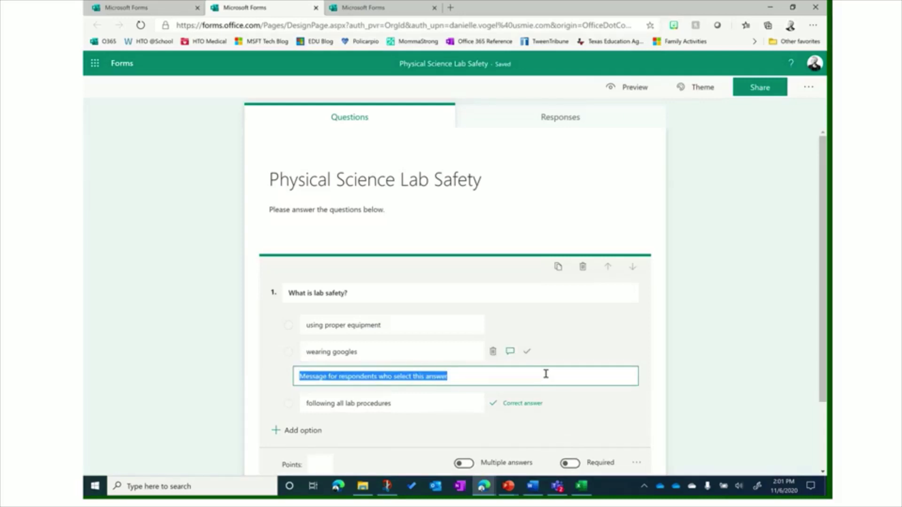
type("look over notes")
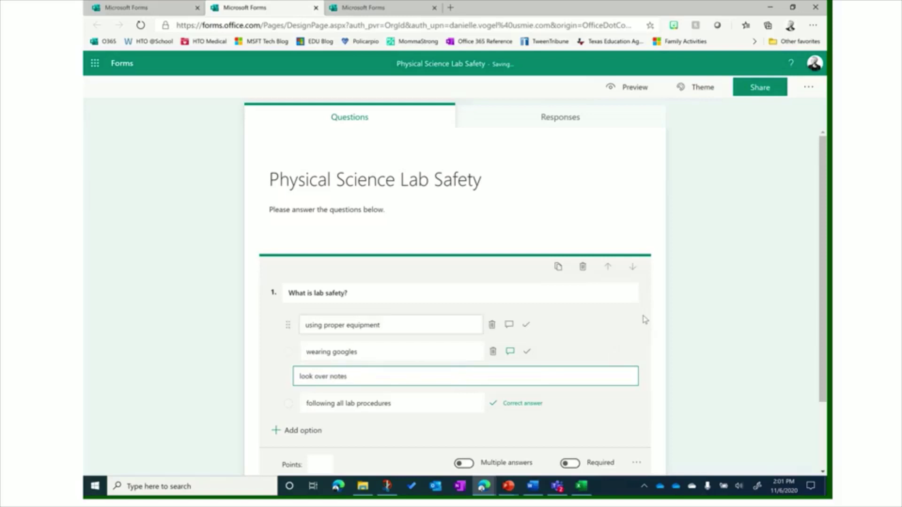
- Make the question worth 5 points and required
scroll(640, 317, "down", 2)
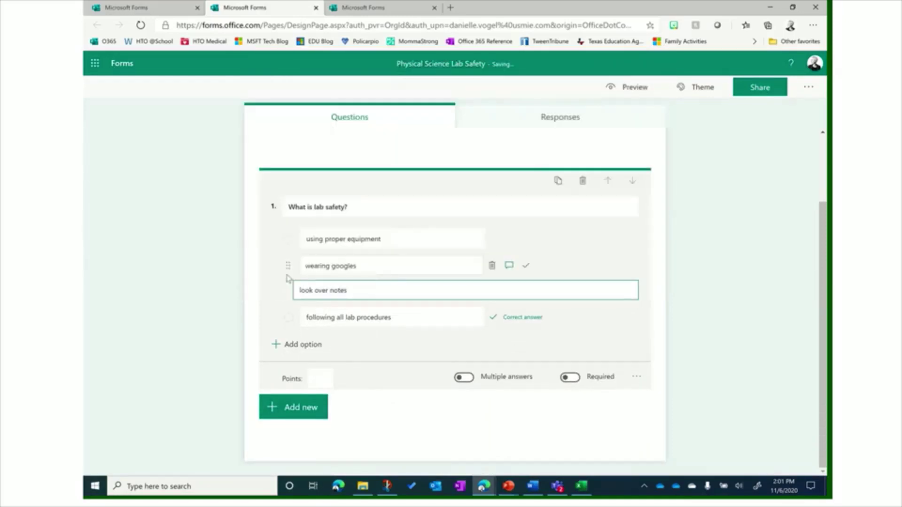
left_click(321, 380)
type("5")
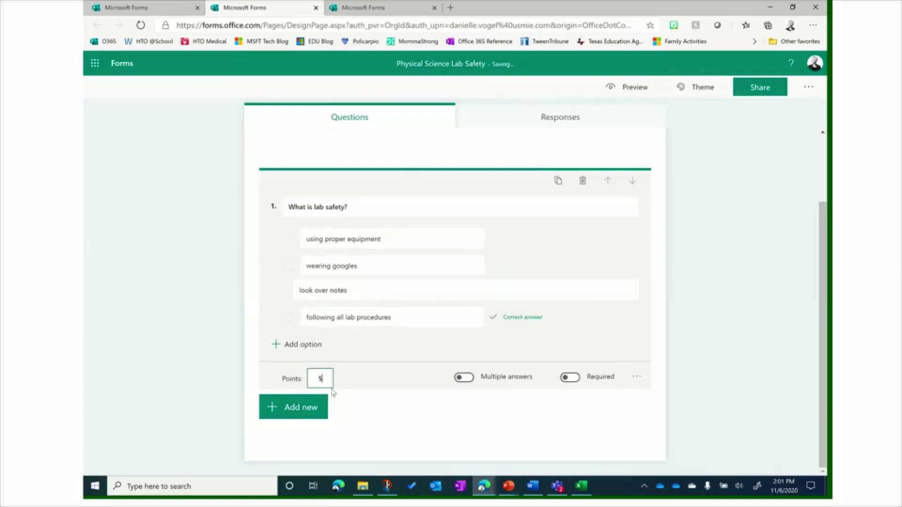
left_click(569, 380)
left_click(570, 379)
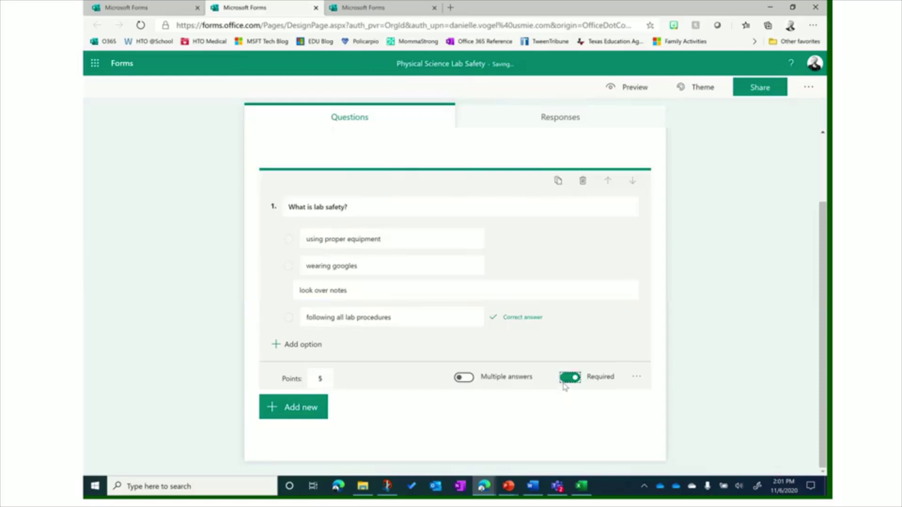
- Check the question's extra settings without changes, then begin editing Option 1 of 'Solve for x.'
left_click(637, 379)
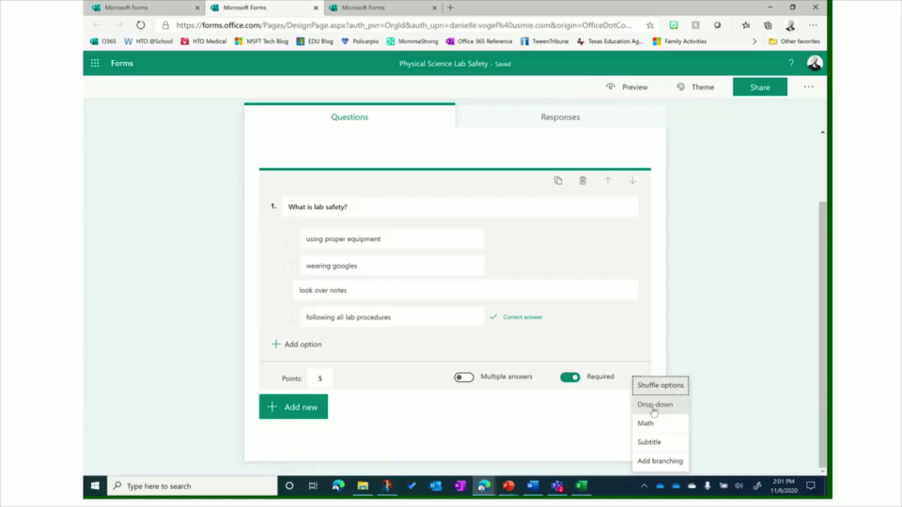
left_click(488, 427)
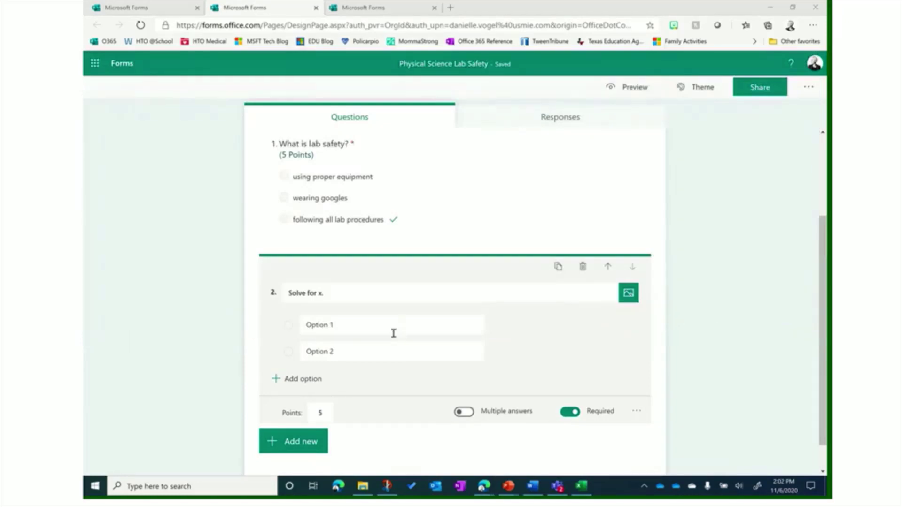
left_click(421, 329)
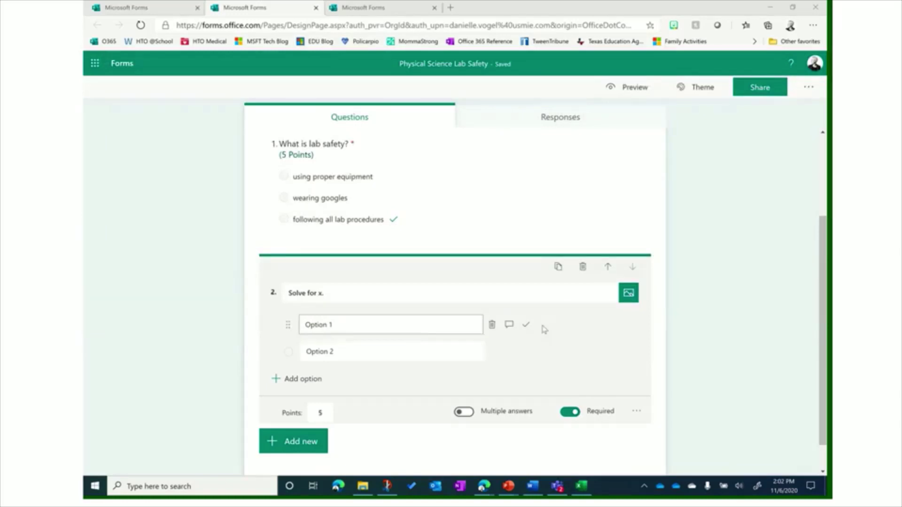
- Convert 'Solve for x.' into a Math question
left_click(636, 413)
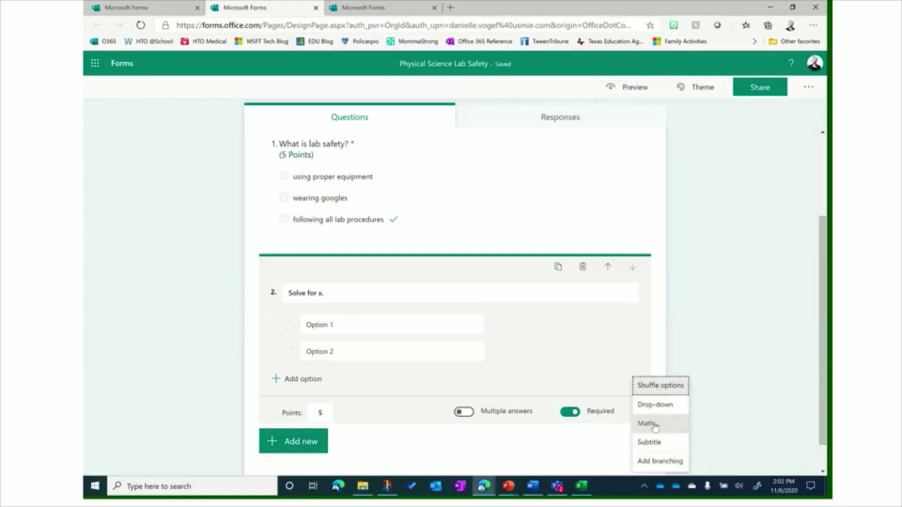
left_click(655, 425)
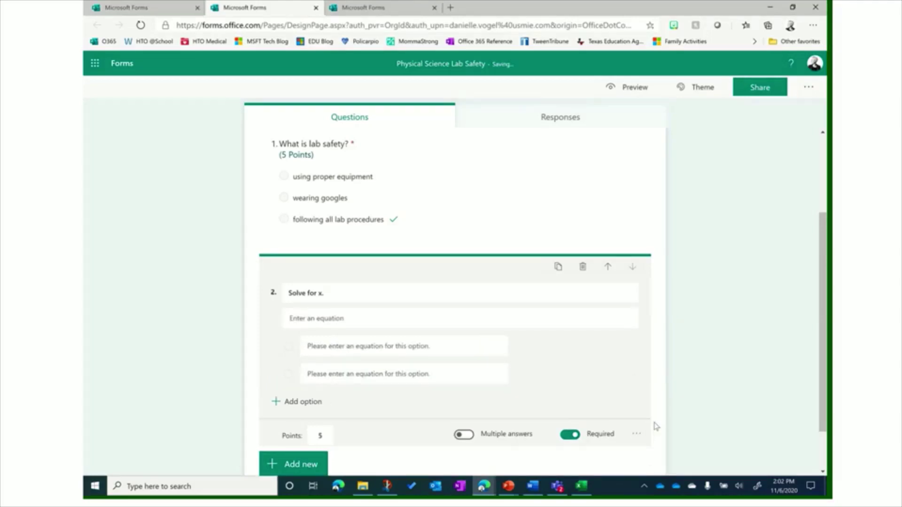
left_click(636, 434)
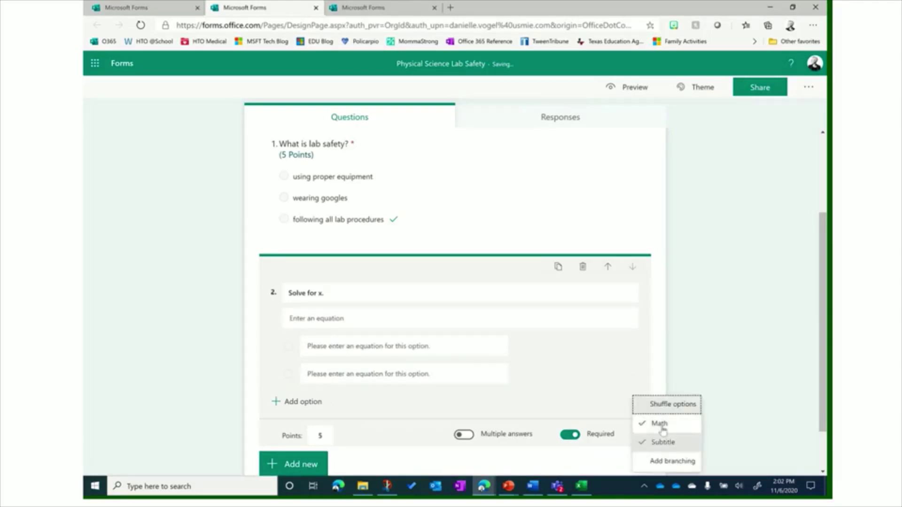
- Enter the equation x + 3 = 5 and add all suggested answers, with x = 2 correct
left_click(362, 324)
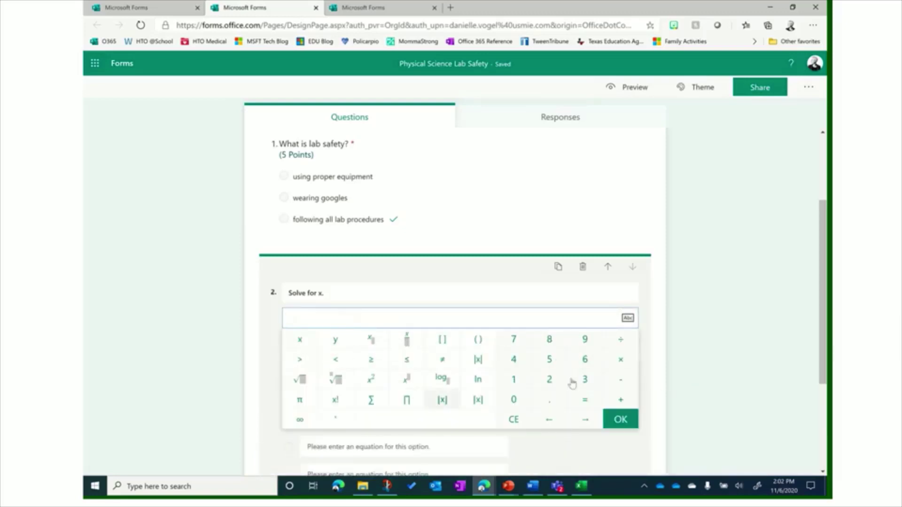
left_click(299, 341)
left_click(622, 400)
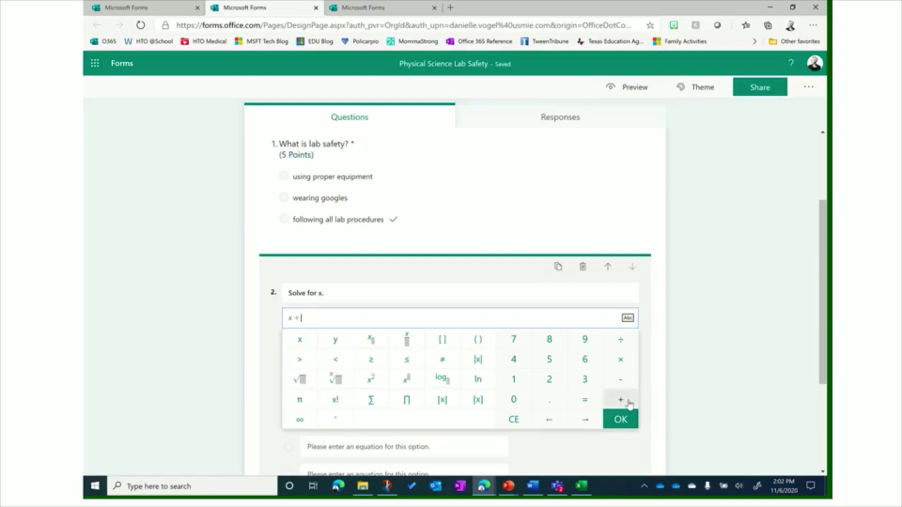
left_click(585, 380)
left_click(585, 400)
left_click(549, 360)
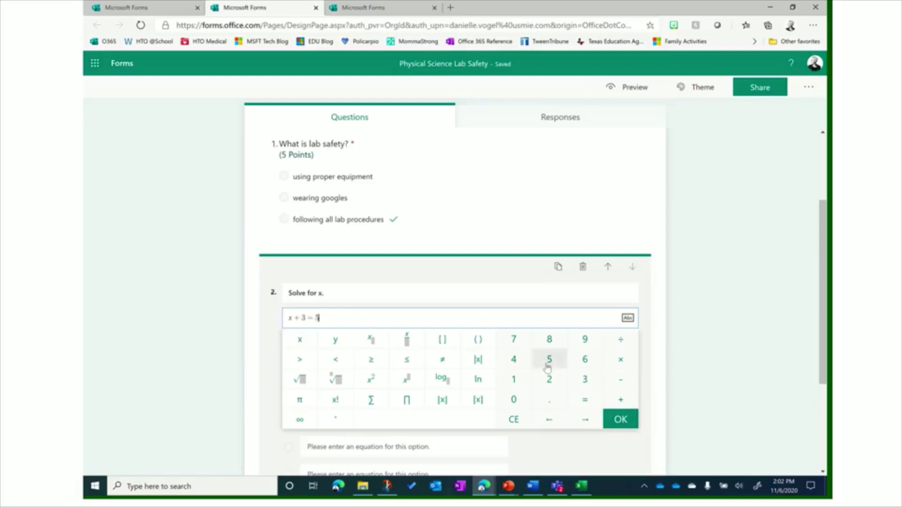
left_click(620, 420)
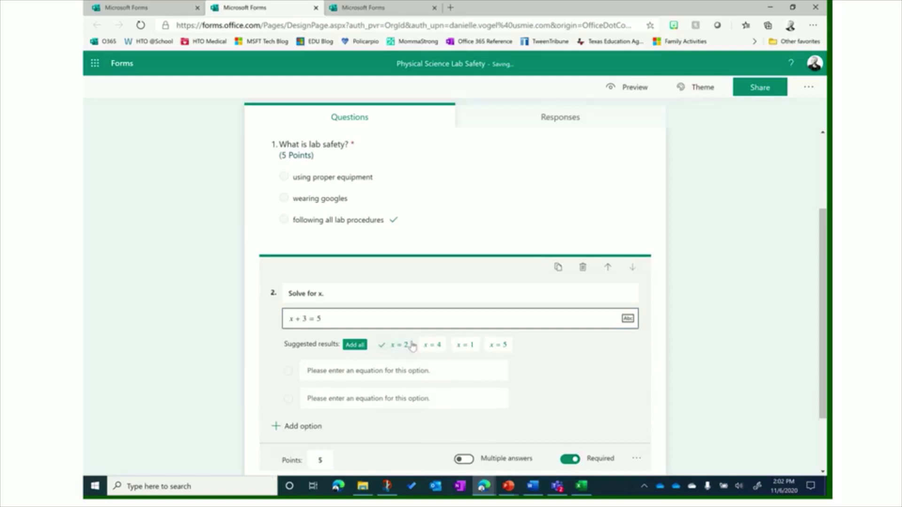
left_click(353, 347)
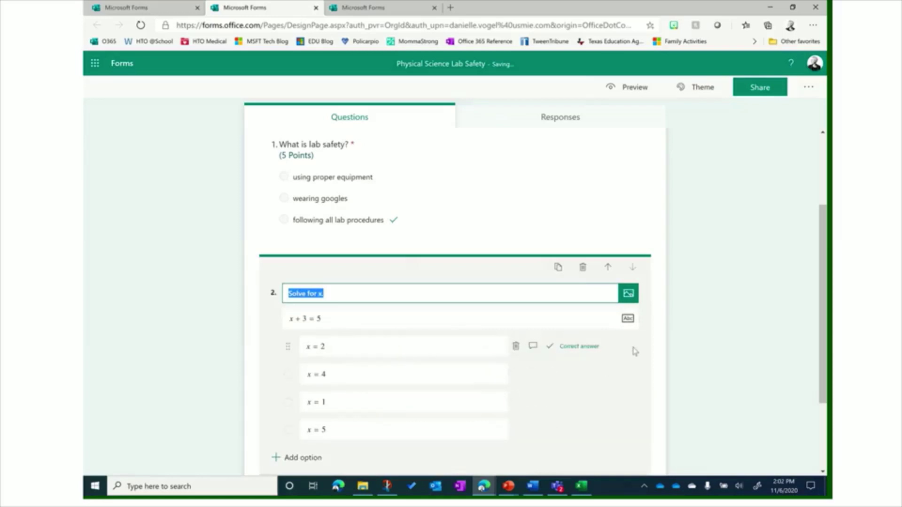
scroll(634, 341, "down", 1)
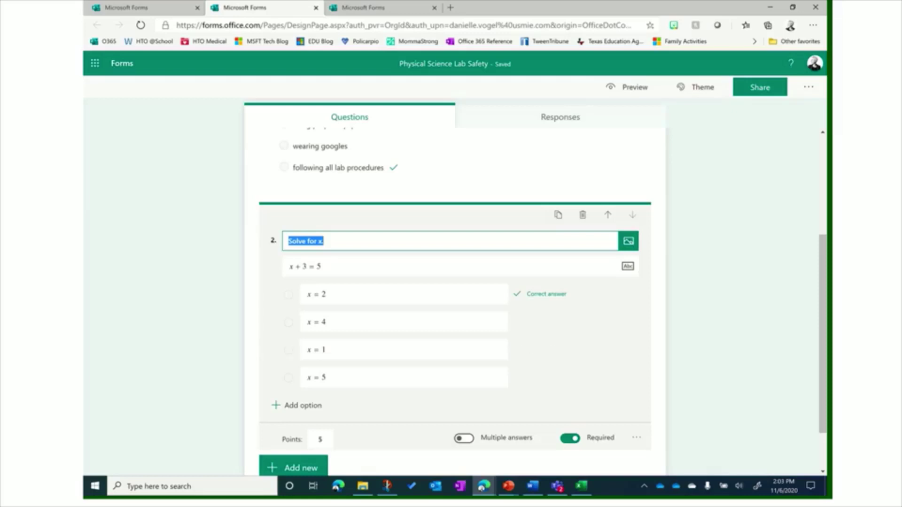
- Switch to the Newton's Laws of Motion Quiz tab and scroll through its questions, including the video question
left_click(364, 7)
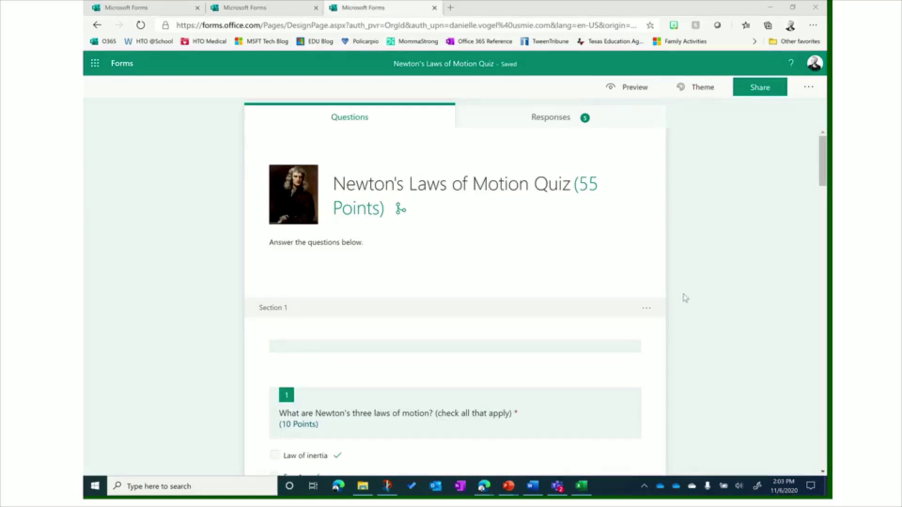
scroll(712, 262, "down", 5)
scroll(712, 262, "down", 4)
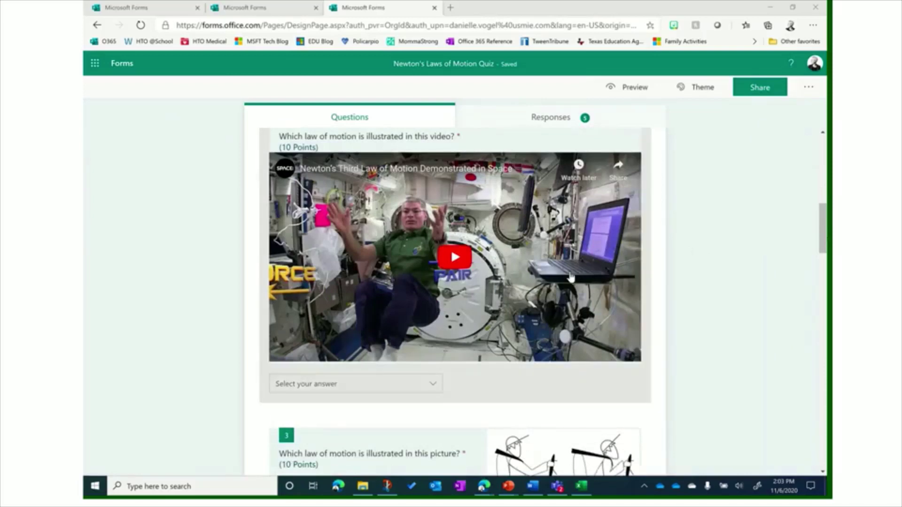
scroll(728, 299, "up", 4)
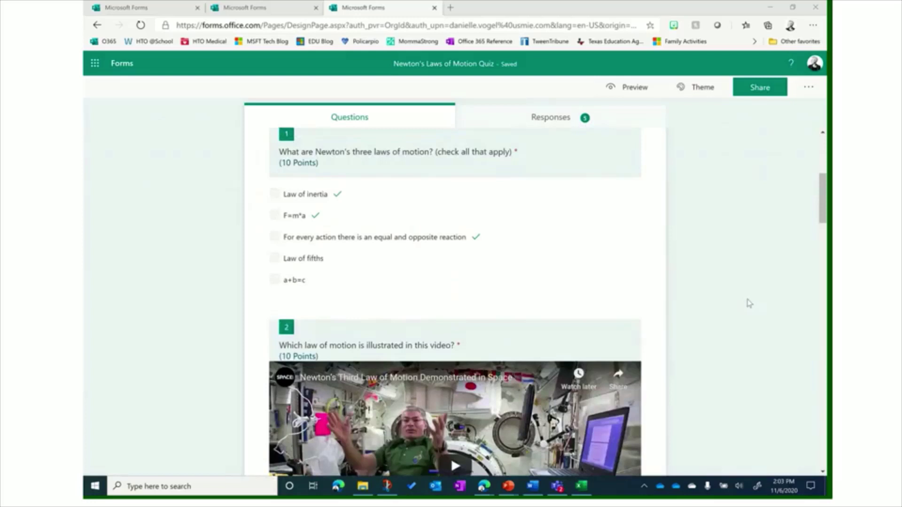
- Open the quiz's Share panel and keep responses limited to people in the organization
left_click(755, 94)
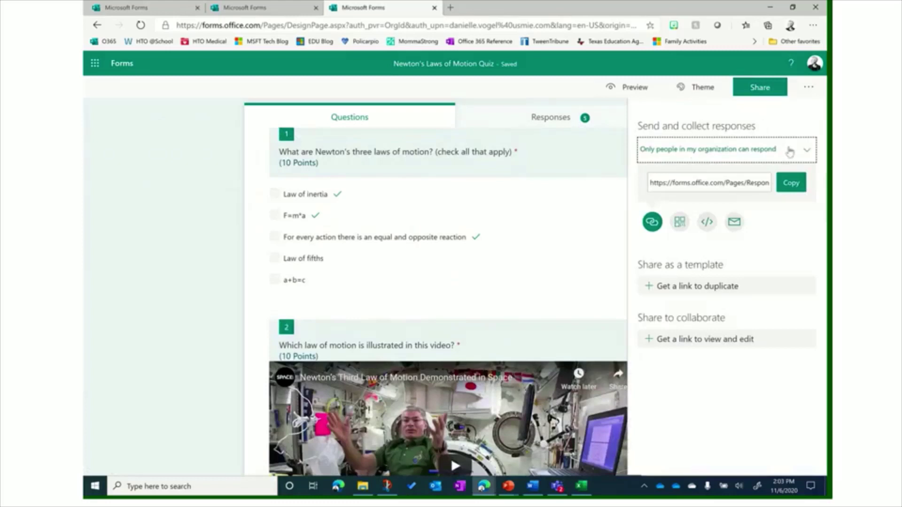
left_click(808, 151)
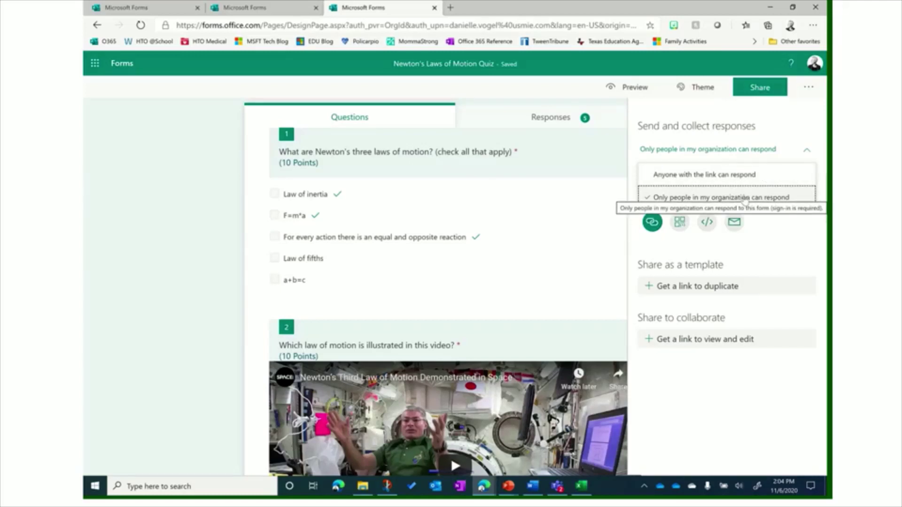
left_click(745, 199)
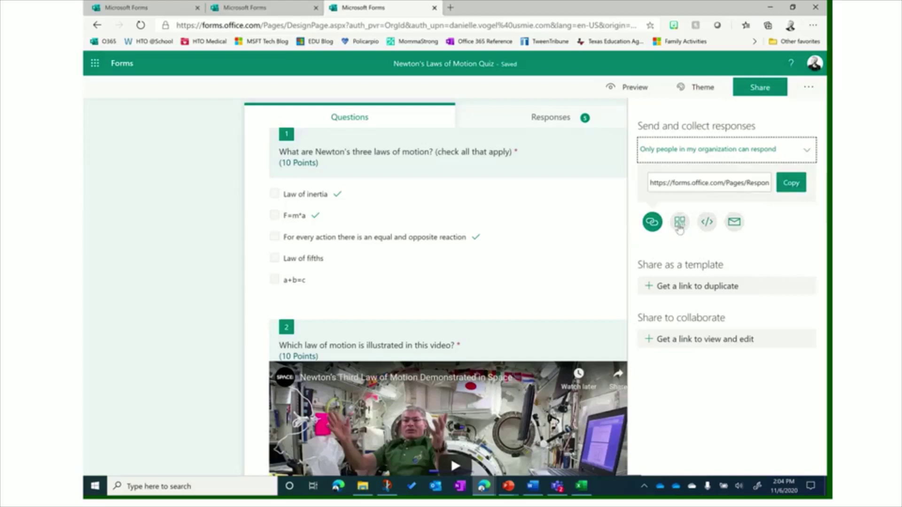
- View the quiz's QR code, embed code and email sharing options
left_click(679, 221)
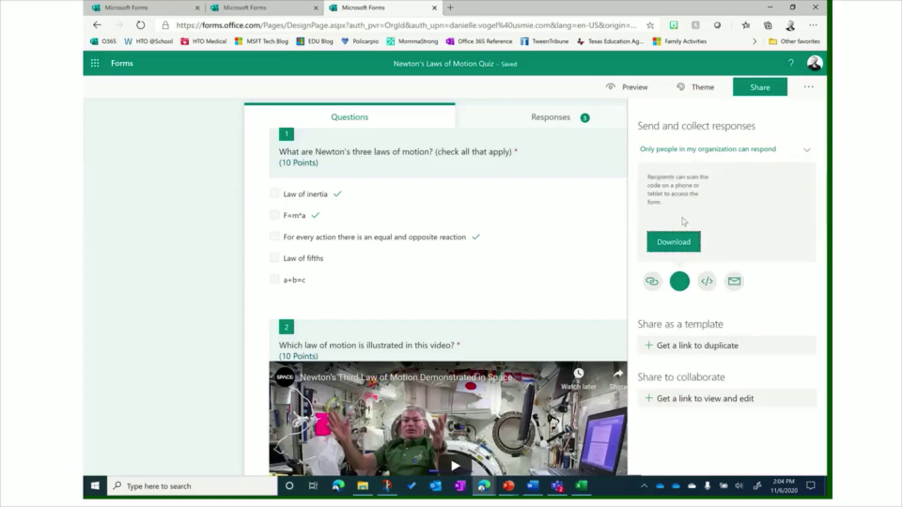
left_click(707, 282)
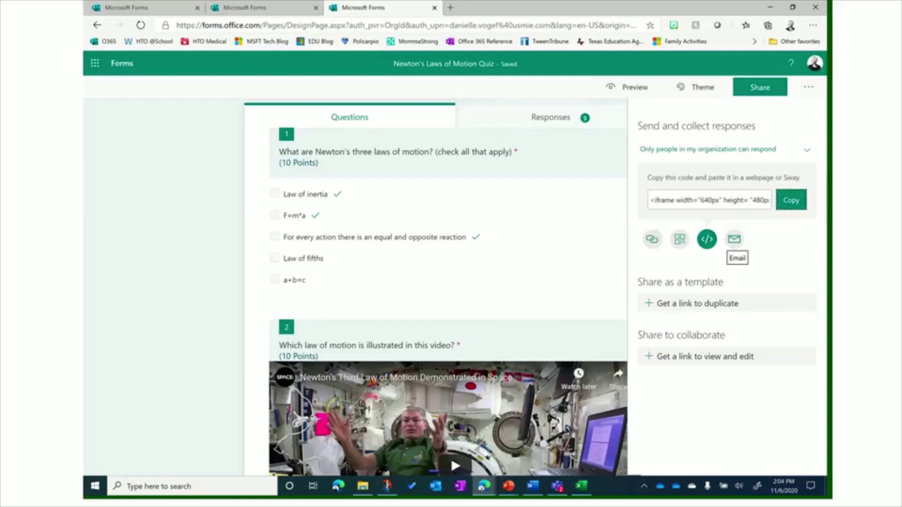
left_click(734, 240)
left_click(809, 87)
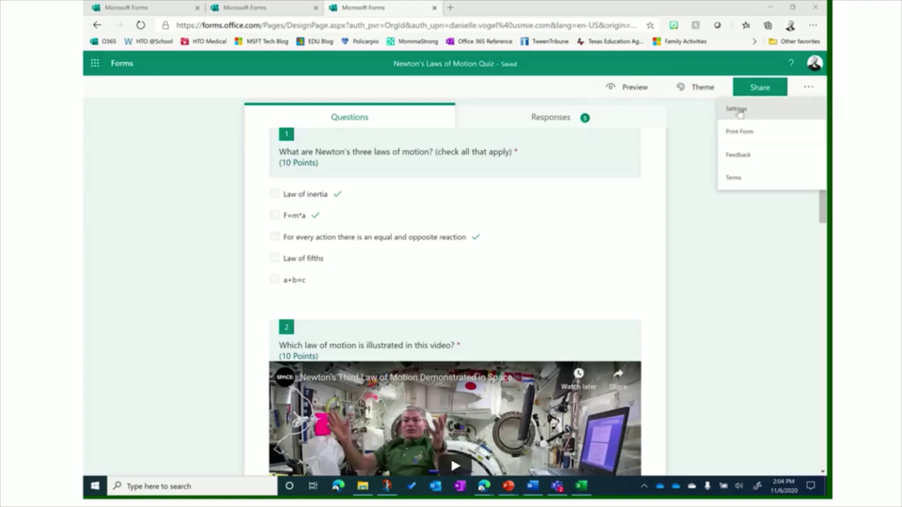
- Turn off Show results automatically, keeping one response per person and no start or end dates
left_click(775, 114)
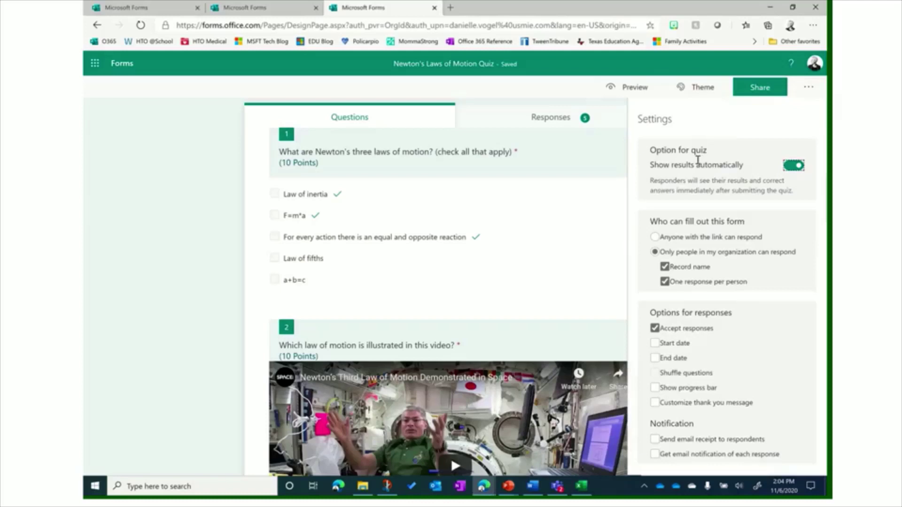
left_click(793, 166)
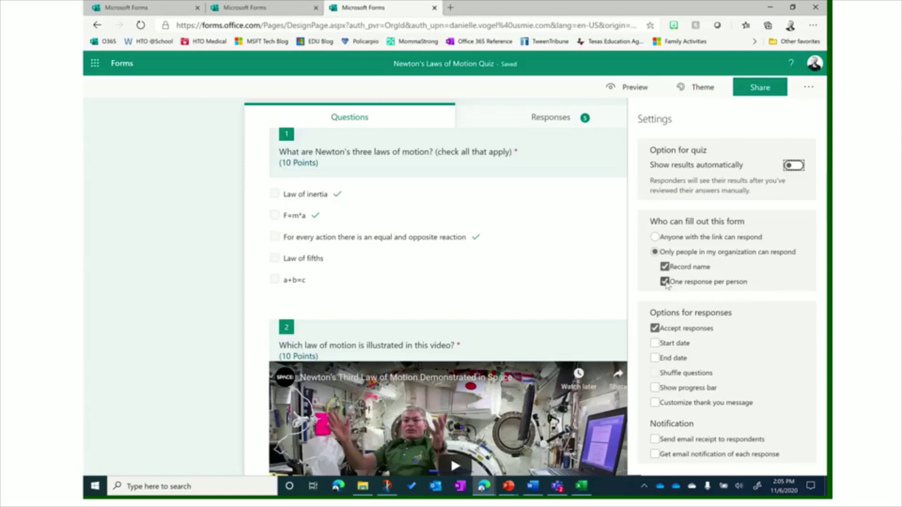
left_click(667, 283)
left_click(664, 282)
left_click(677, 345)
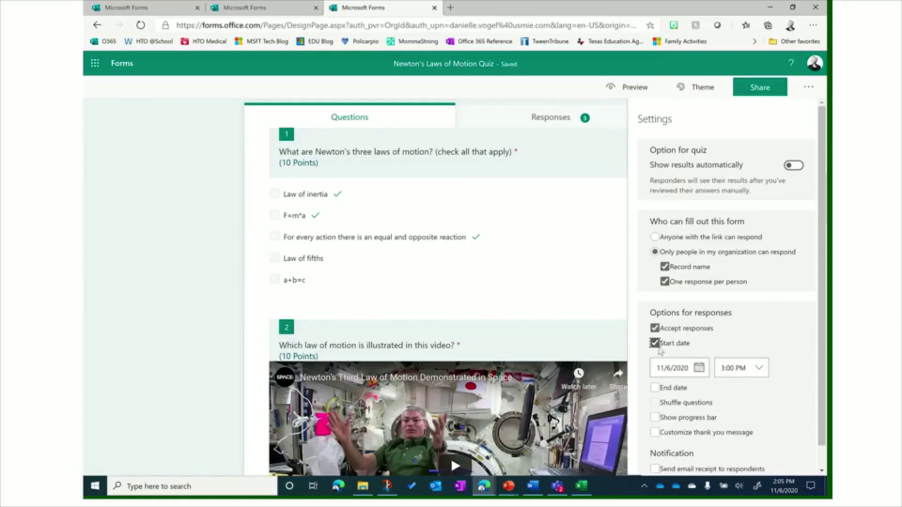
left_click(670, 391)
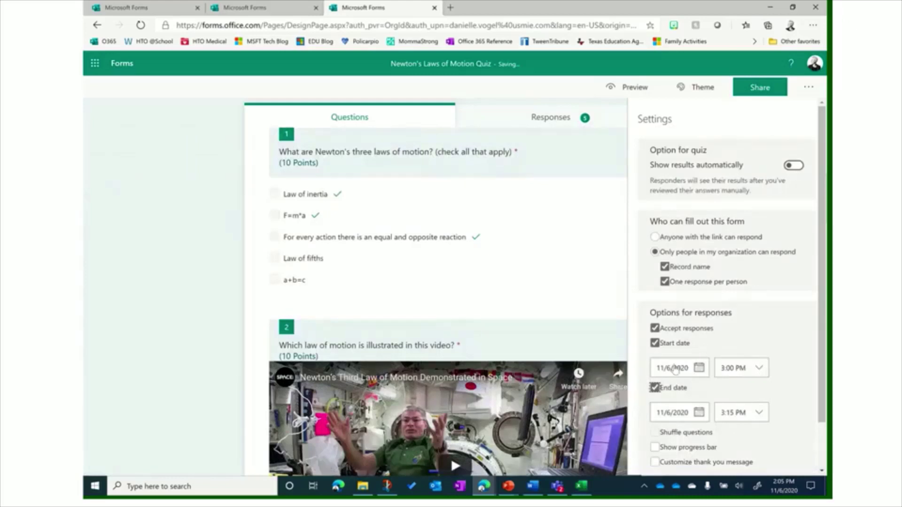
left_click(656, 346)
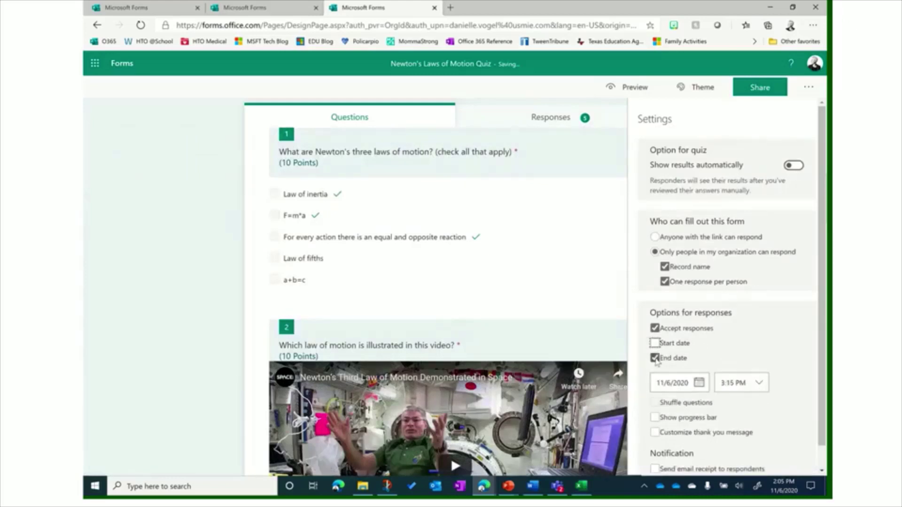
left_click(654, 358)
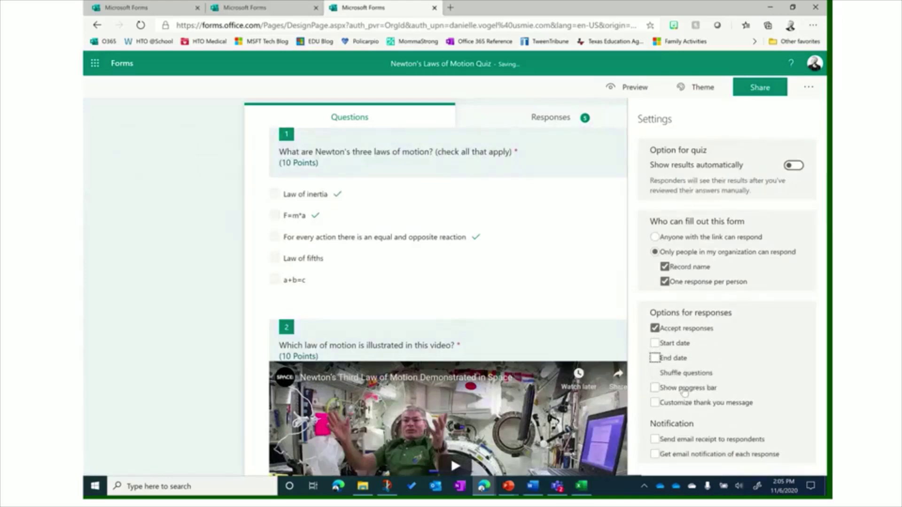
- Show respondents a progress bar and open the quiz's Print Form view
left_click(685, 389)
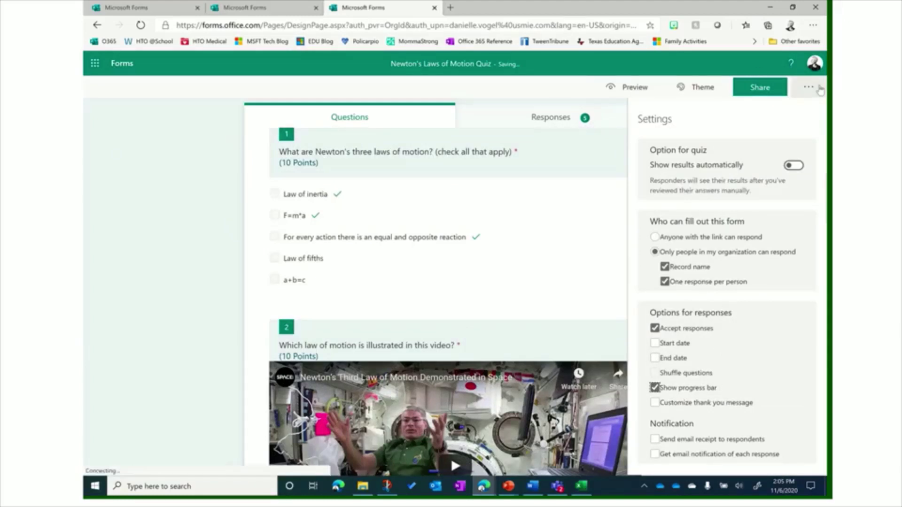
left_click(820, 91)
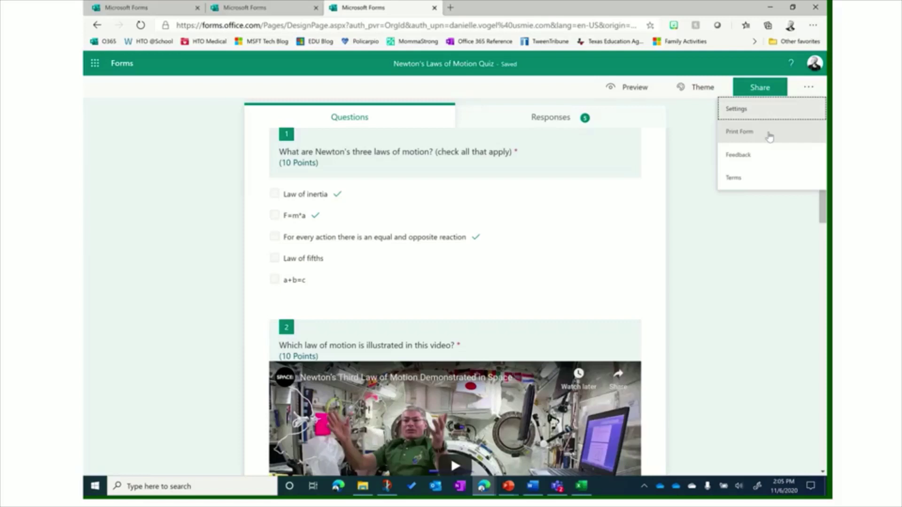
left_click(769, 137)
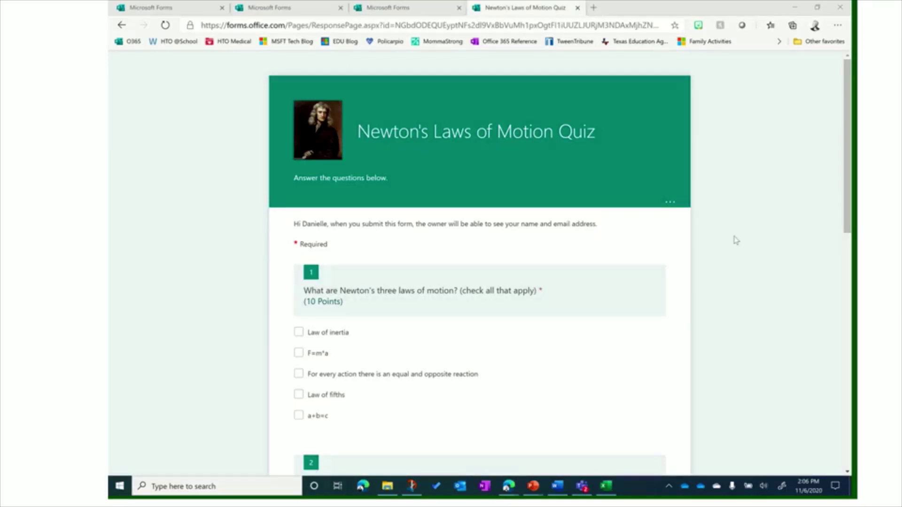
- Answer question 1 by checking Law of inertia, F=m*a, and the equal and opposite reaction option
scroll(733, 239, "down", 1)
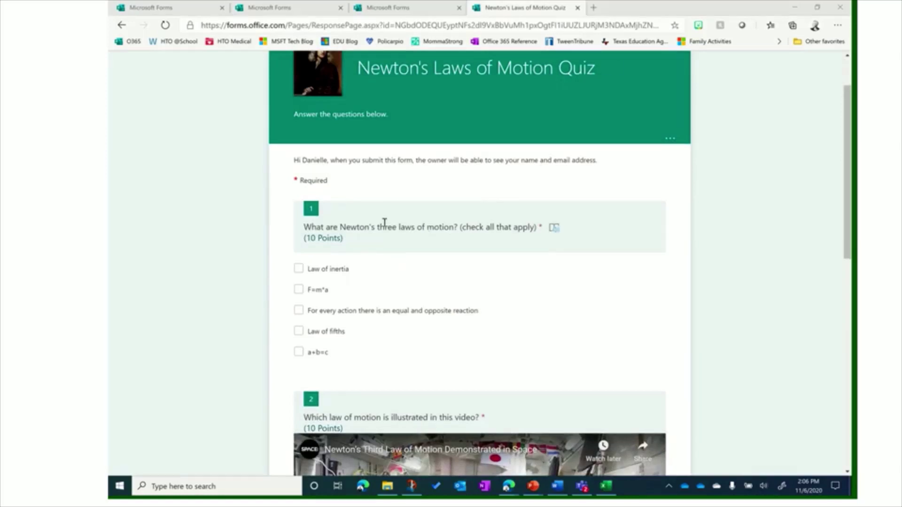
left_click(329, 269)
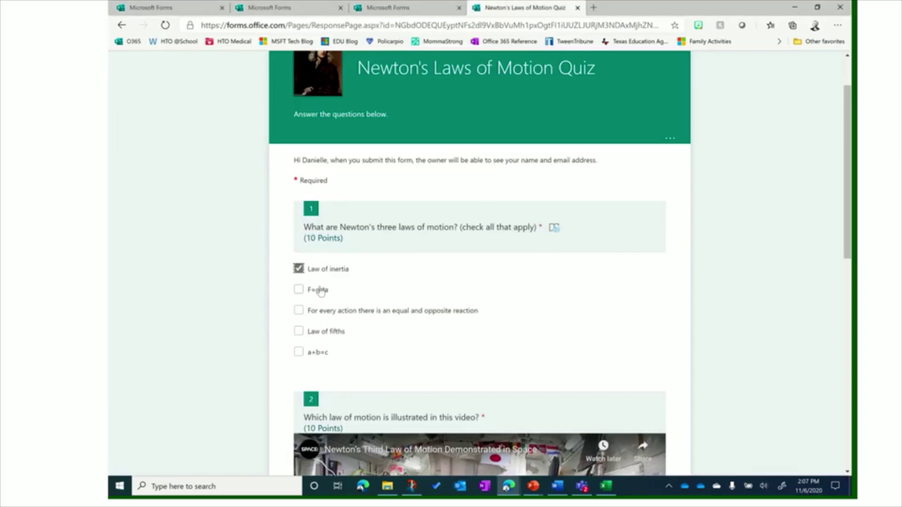
left_click(322, 290)
left_click(342, 315)
- Answer Law One: inertia for the video question and Law One for question 3, then submit
scroll(649, 269, "down", 7)
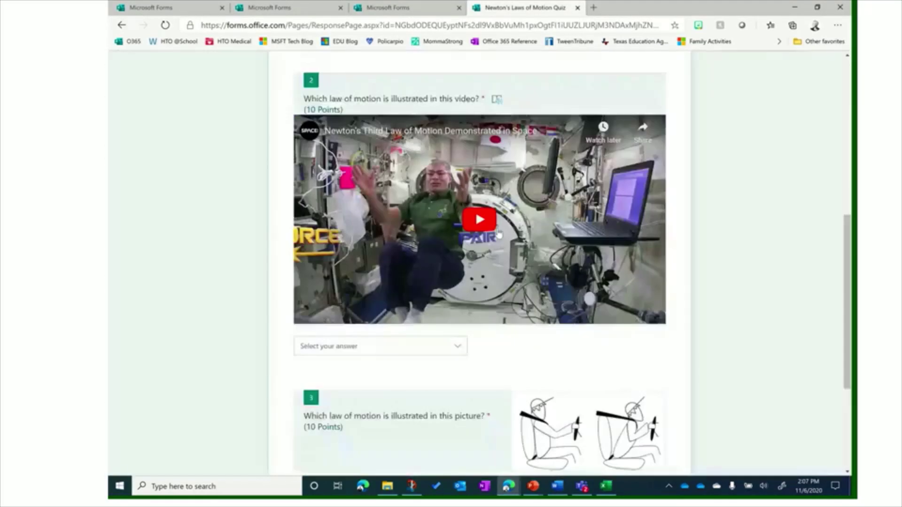
left_click(478, 219)
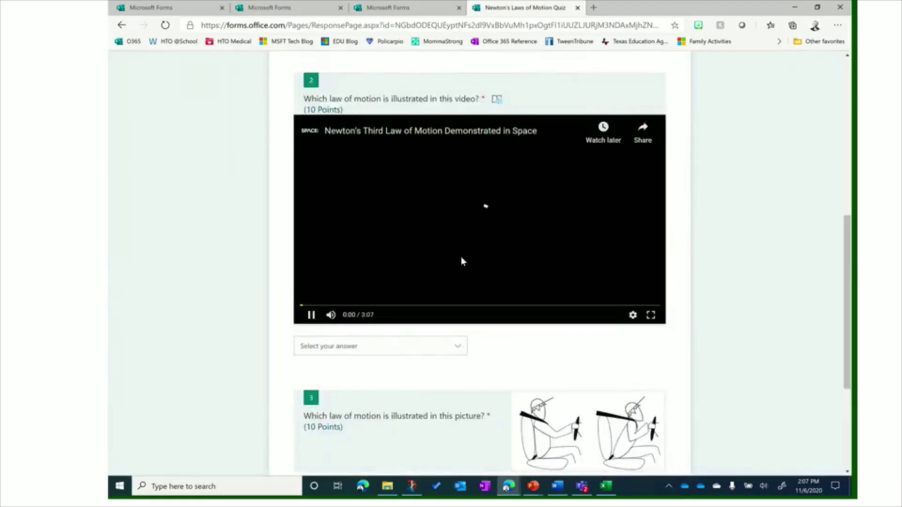
left_click(311, 316)
left_click(381, 347)
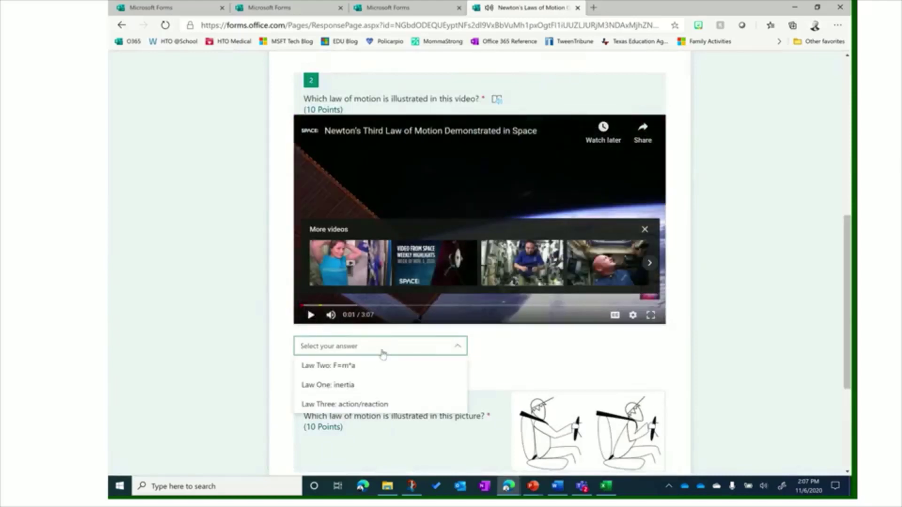
left_click(369, 392)
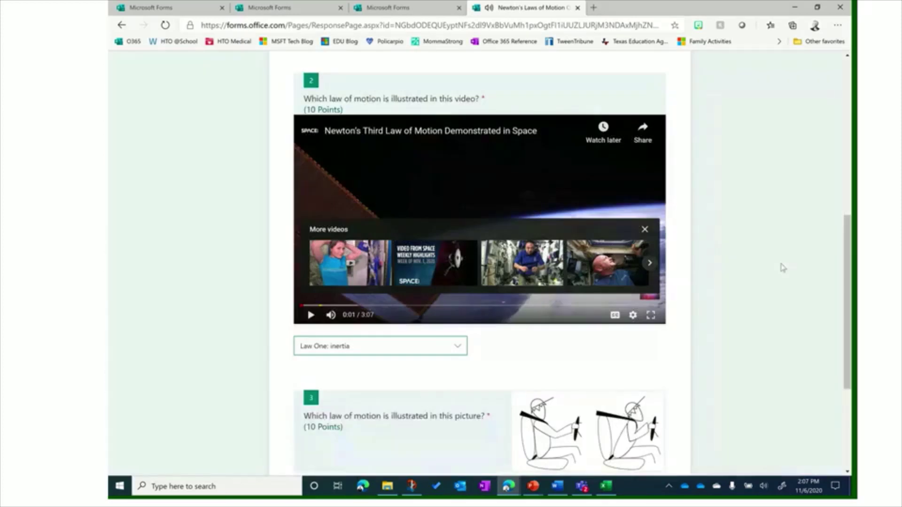
scroll(726, 275, "down", 4)
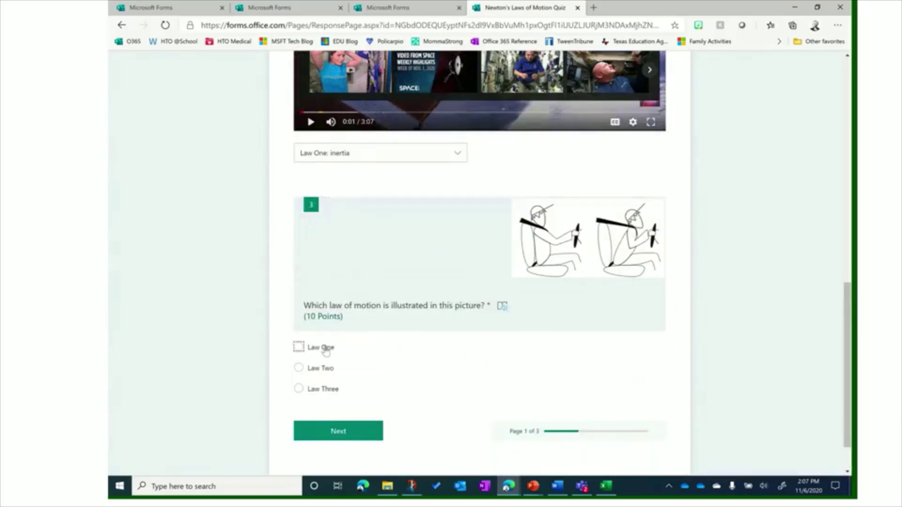
left_click(325, 352)
left_click(355, 431)
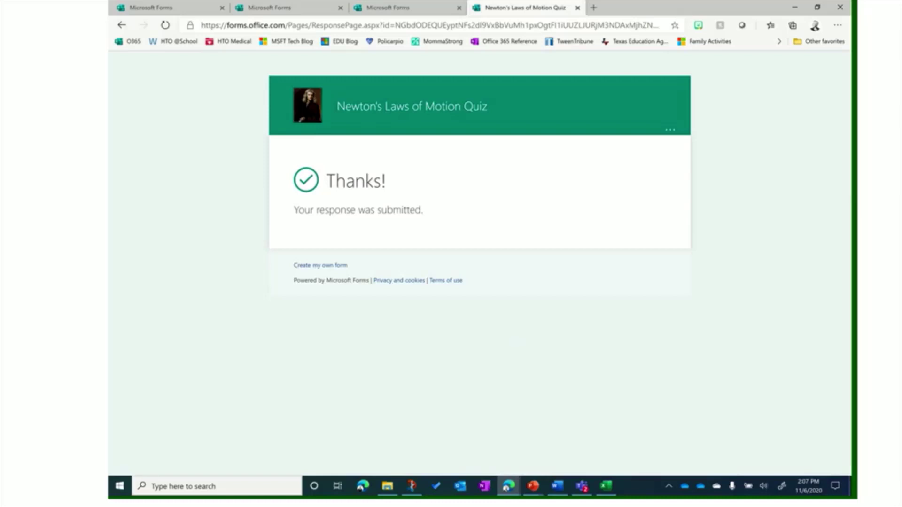
- Go back to the Responses view and read the answer counts on each question's pie chart
key("ctrl+shift+Tab")
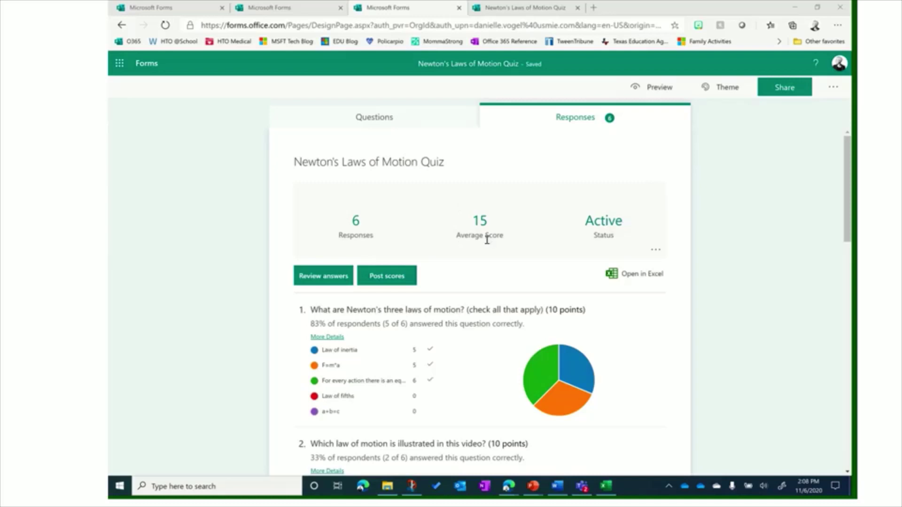
scroll(201, 282, "down", 2)
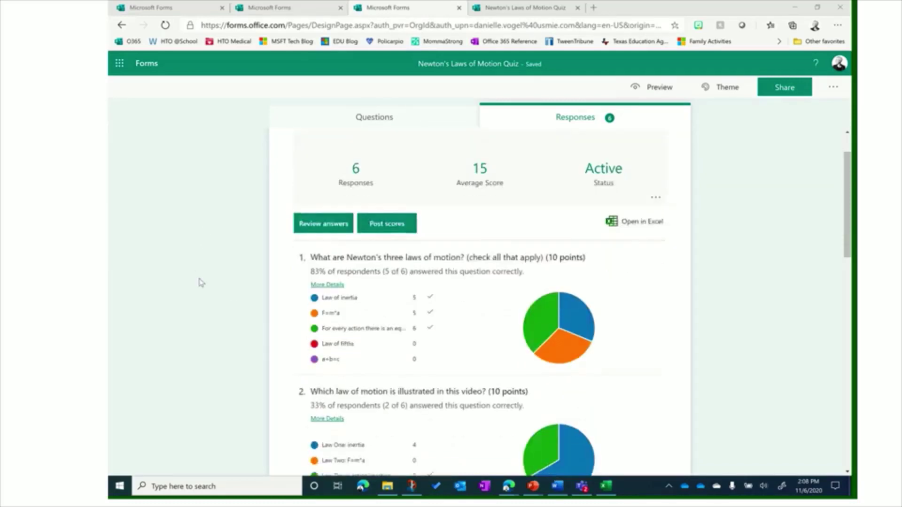
scroll(201, 283, "down", 1)
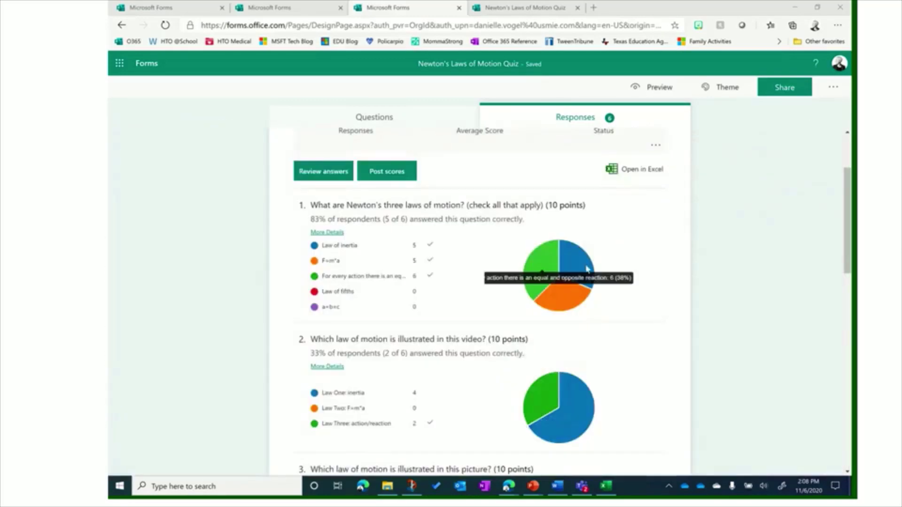
mouse_move(587, 269)
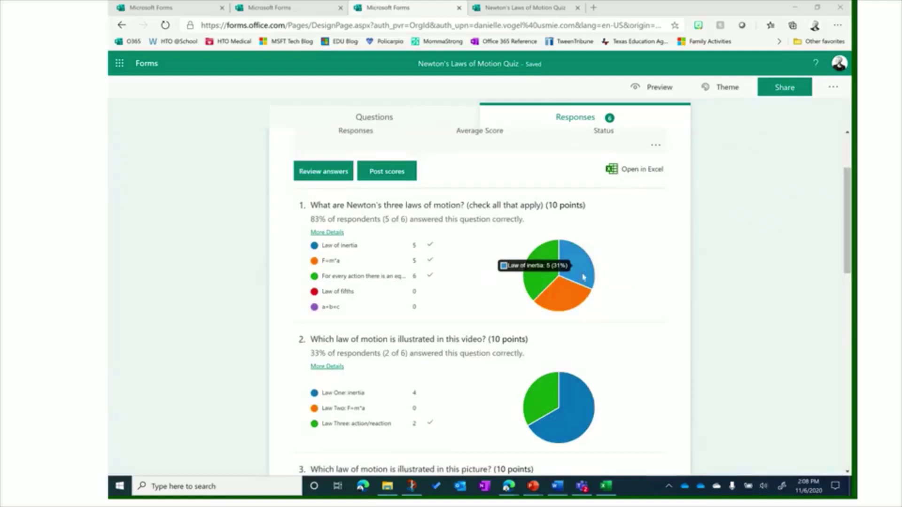
mouse_move(575, 297)
mouse_move(535, 410)
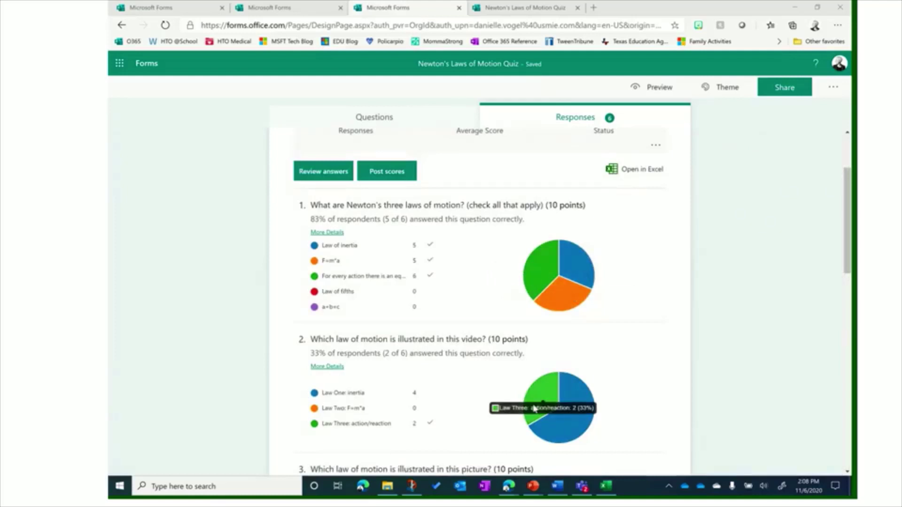
mouse_move(582, 407)
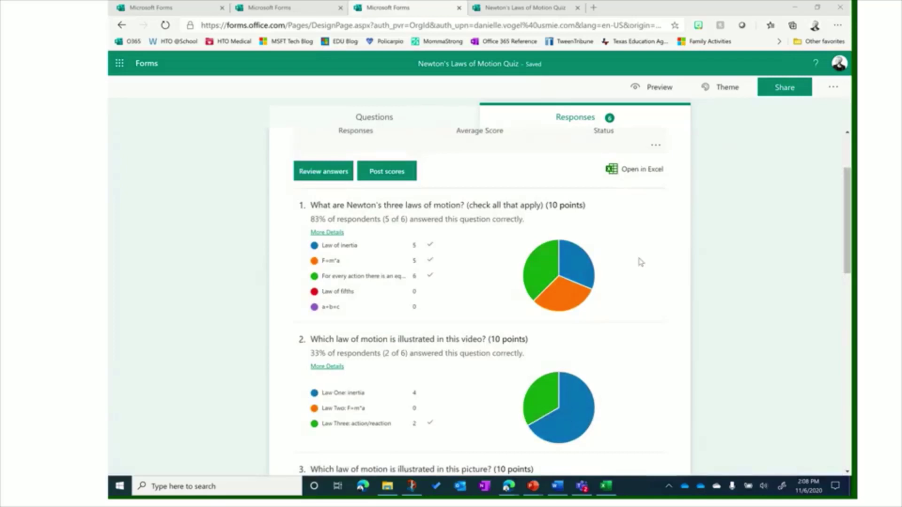
- Open the individual answers view and scroll through the first respondent's quiz answers
left_click(327, 173)
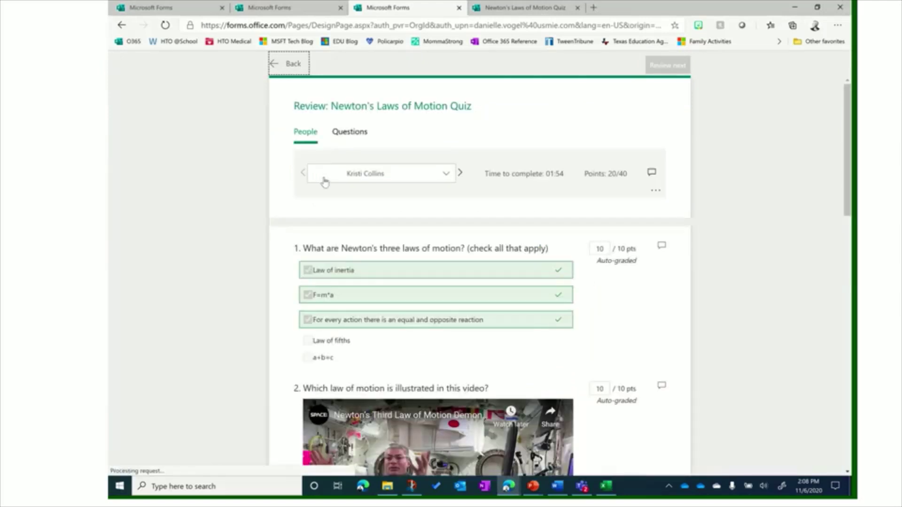
scroll(232, 280, "down", 4)
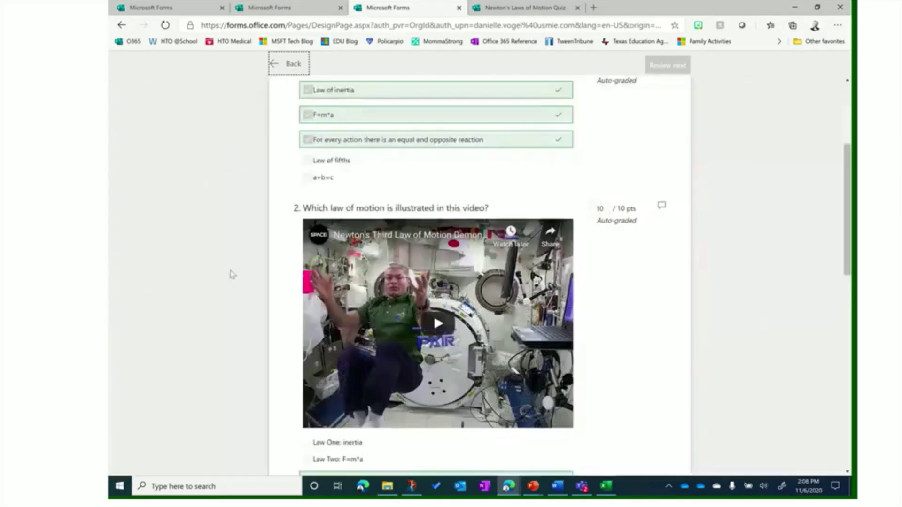
scroll(232, 274, "down", 6)
scroll(231, 275, "up", 7)
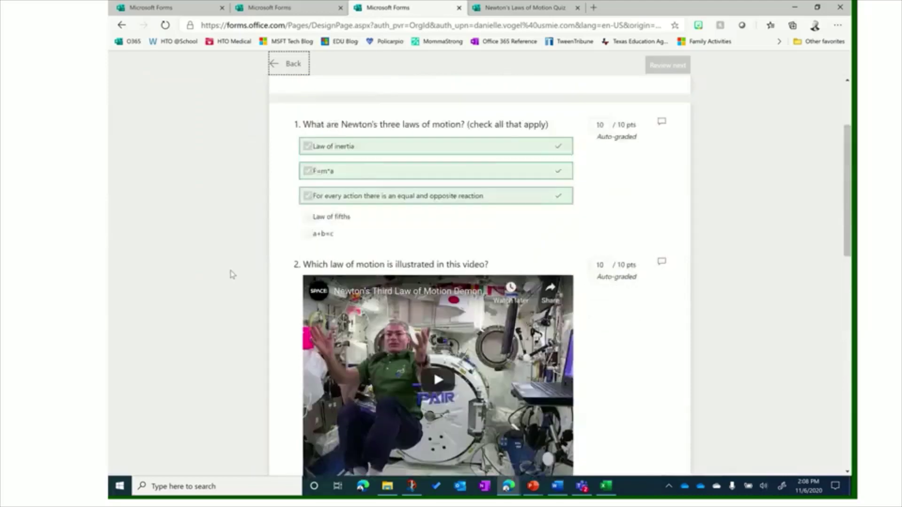
scroll(231, 274, "up", 3)
scroll(232, 275, "down", 12)
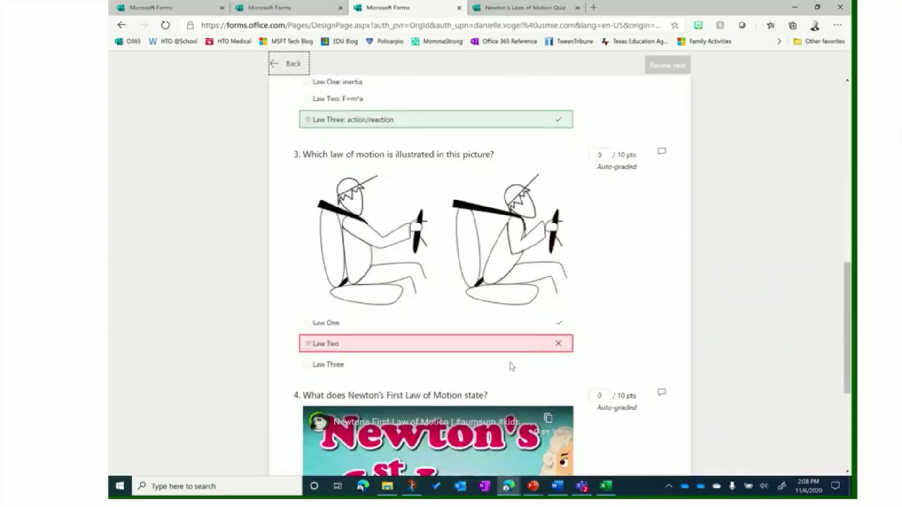
scroll(216, 258, "up", 10)
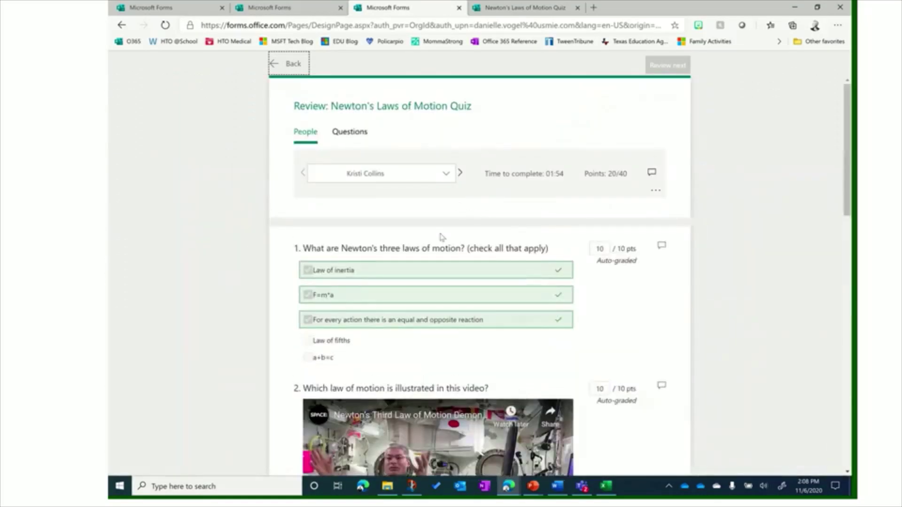
- Move to the next student, open their feedback box, and return to the Responses summary
left_click(460, 173)
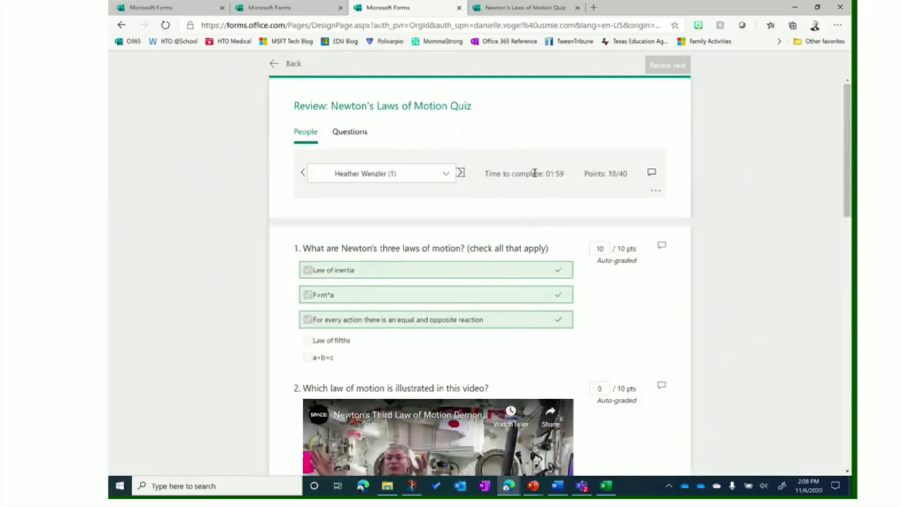
left_click(652, 173)
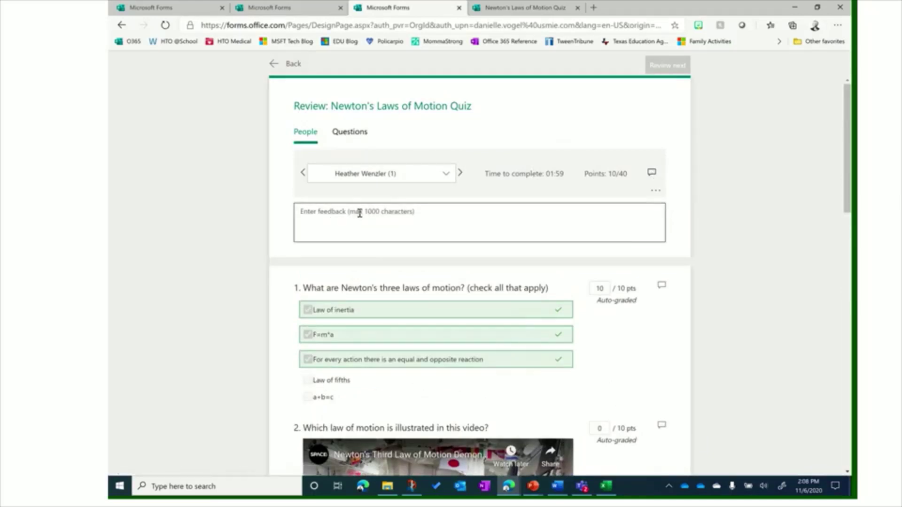
left_click(294, 64)
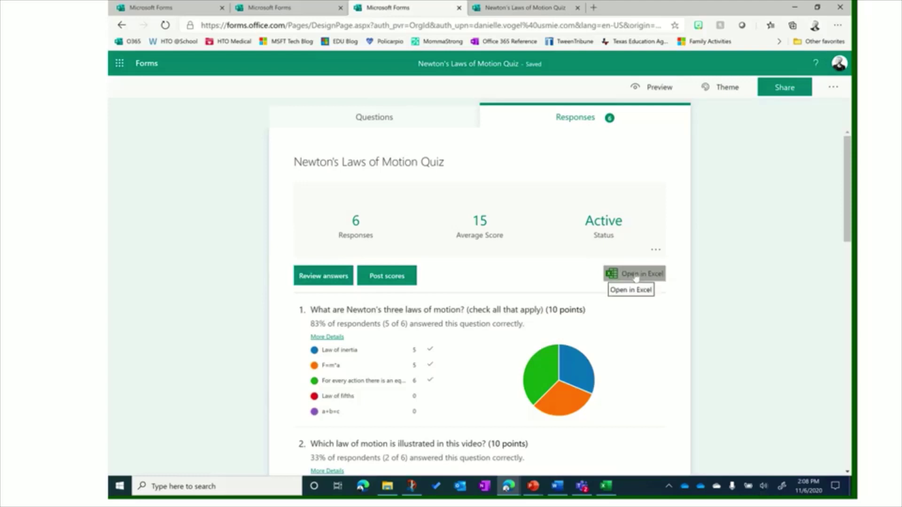
- Bring up the exported responses spreadsheet in Excel and scroll back to column A
left_click(609, 486)
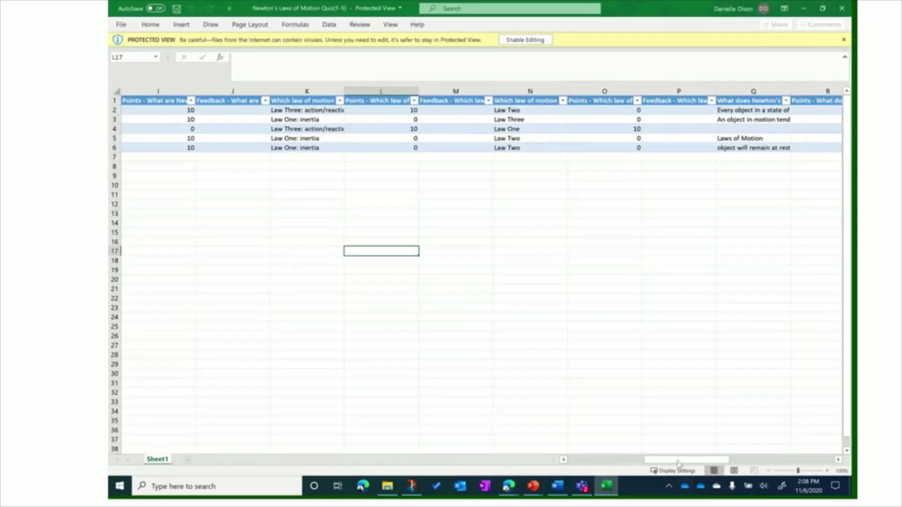
left_click_drag(678, 462, 603, 462)
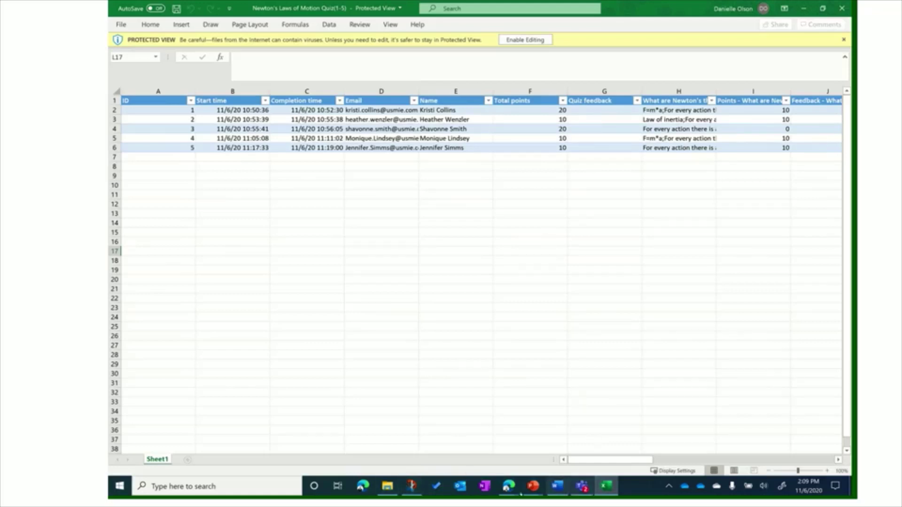
- Select all six students on the Post scores page and post their Newton's Laws quiz grades
mouse_move(509, 488)
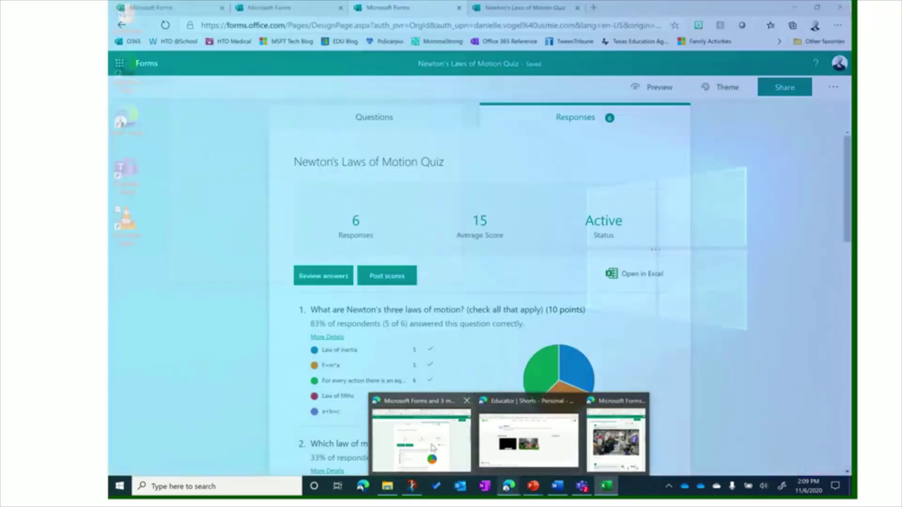
left_click(431, 444)
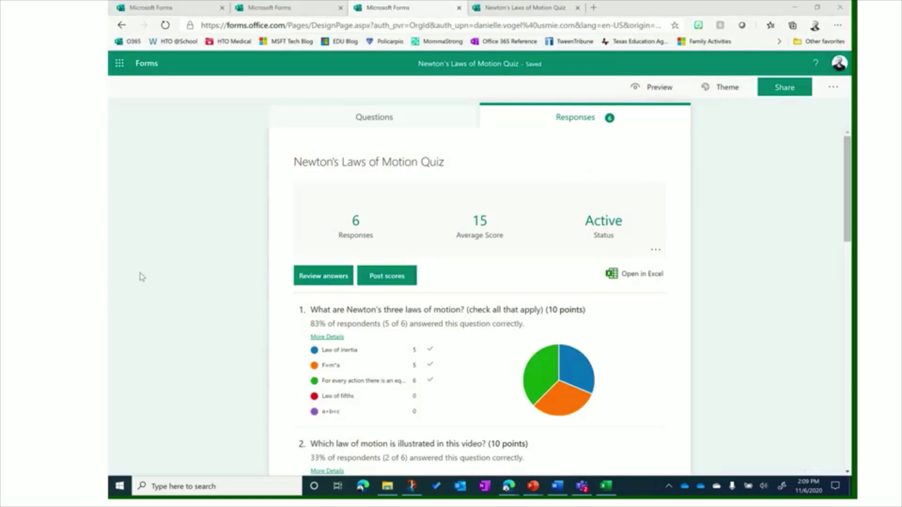
left_click(193, 226)
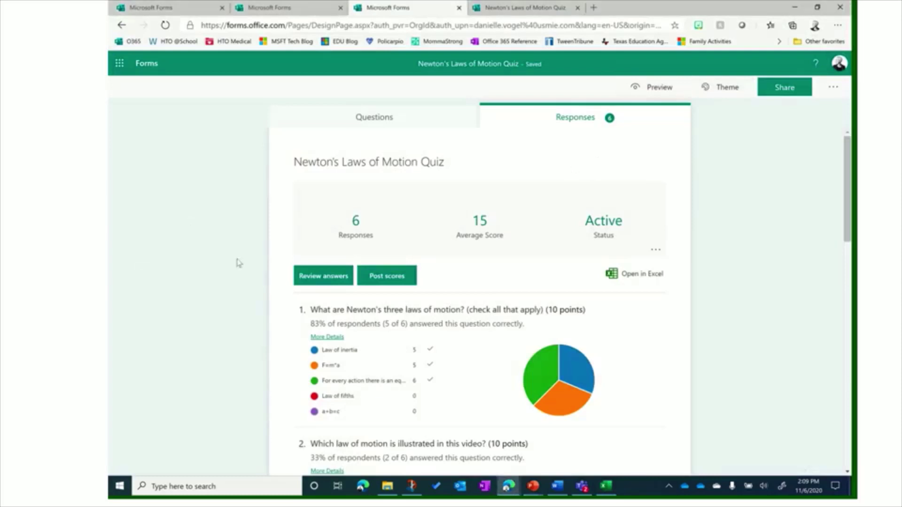
left_click(397, 279)
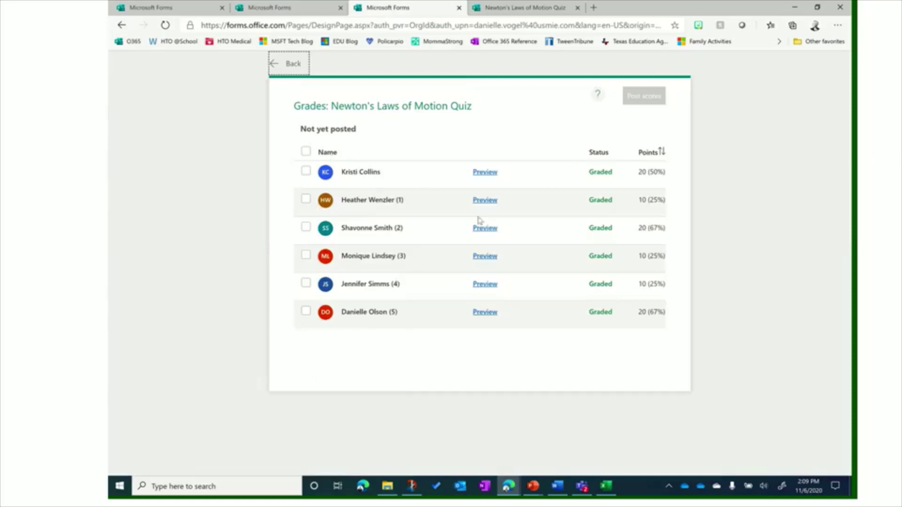
left_click(306, 151)
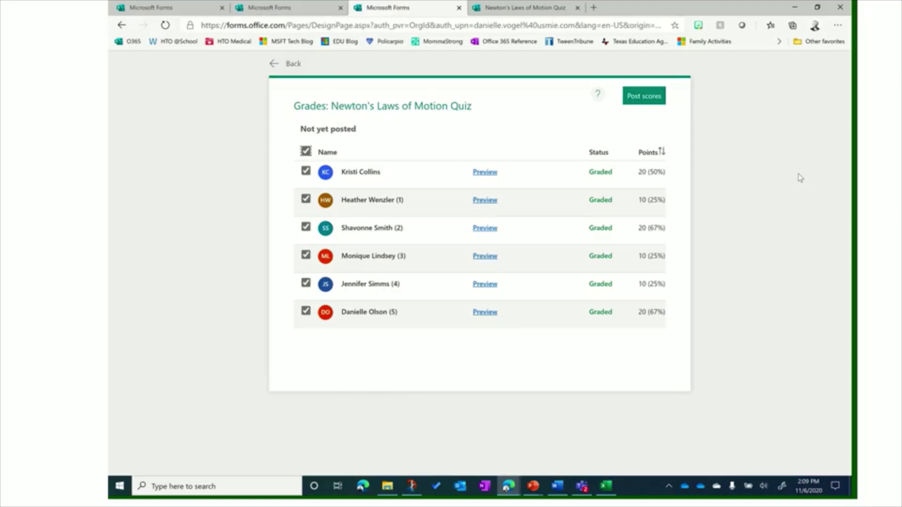
left_click(653, 98)
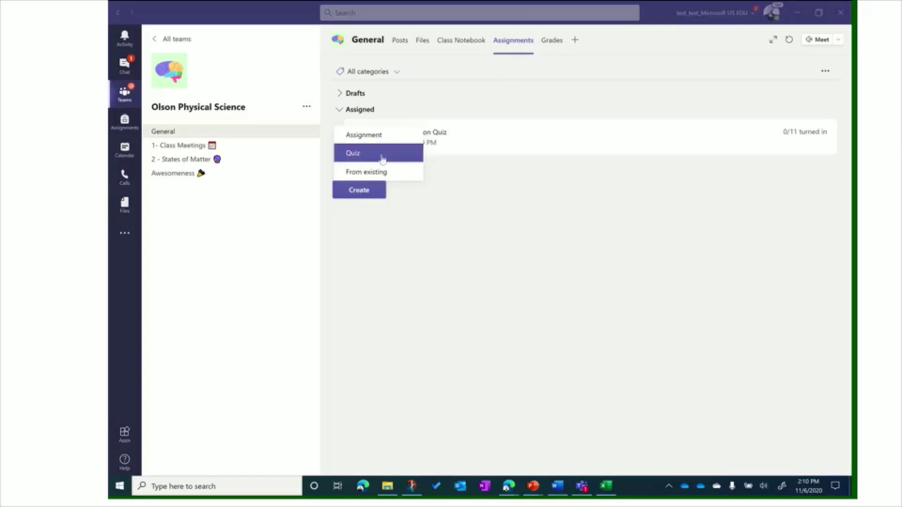
- Create a quiz assignment by searching 'new' and attaching the Newton's Laws of Motion Quiz
left_click(360, 158)
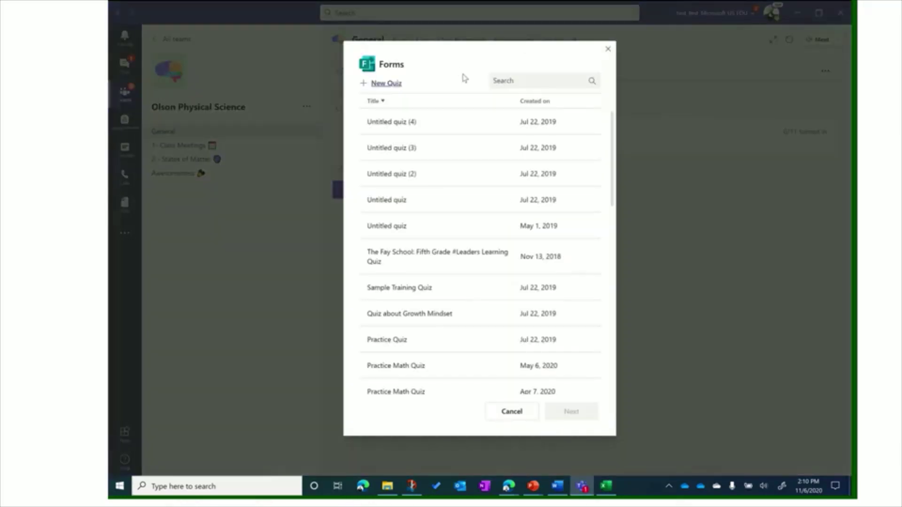
left_click(518, 78)
type("newton")
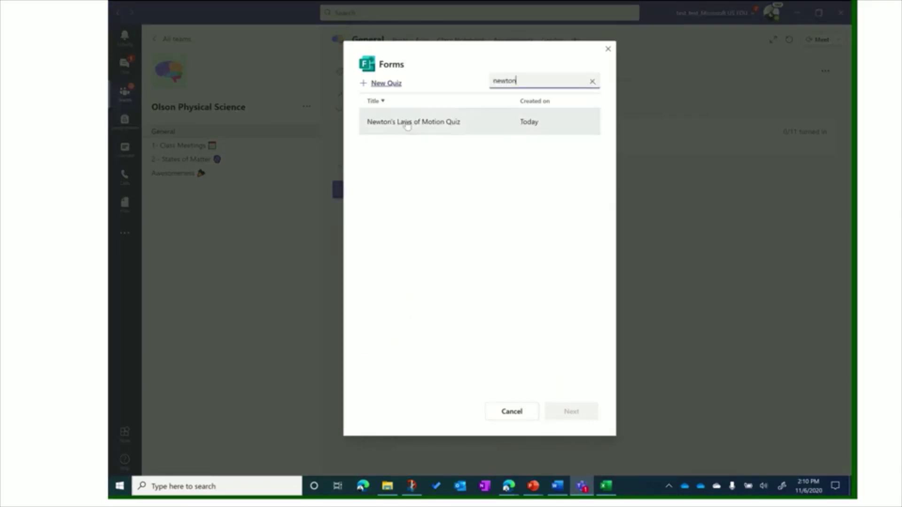
left_click(407, 123)
left_click(577, 413)
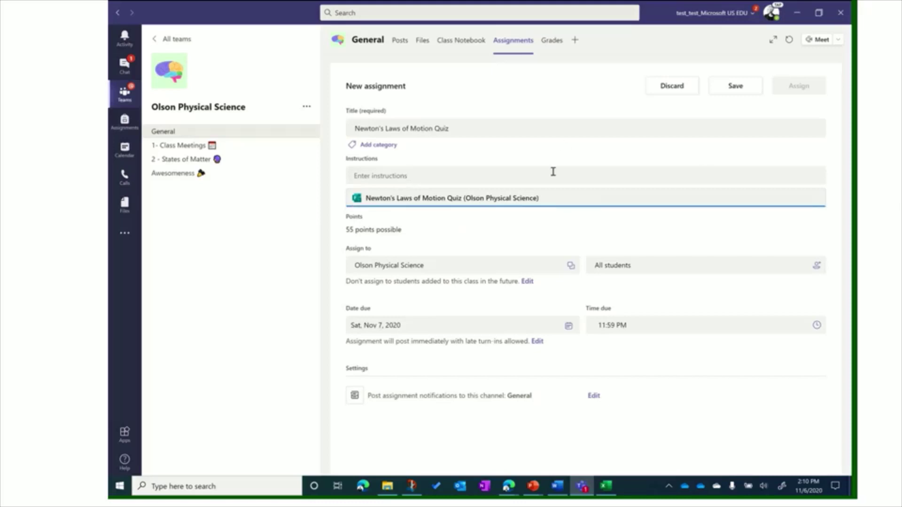
- Add assignment instructions beginning 'Pleas' and assign the quiz to the class
left_click(409, 174)
type("Please complete")
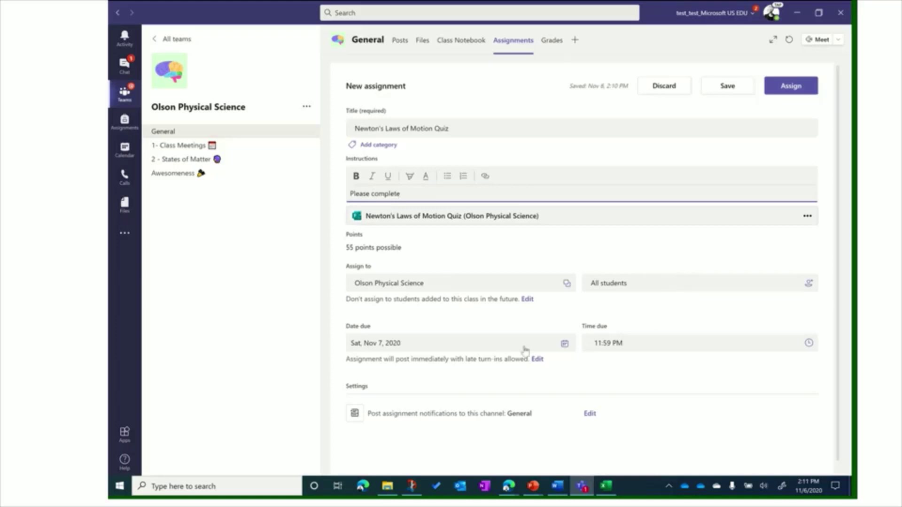
left_click(790, 89)
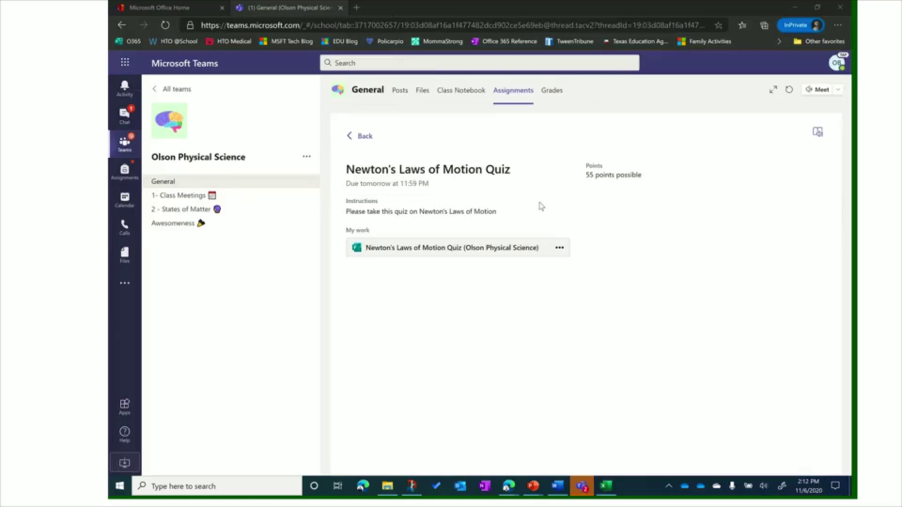
- Answer the quiz: equal-and-opposite reaction, Law Two: F=m*a for question 2, Law One for question 3
left_click(459, 251)
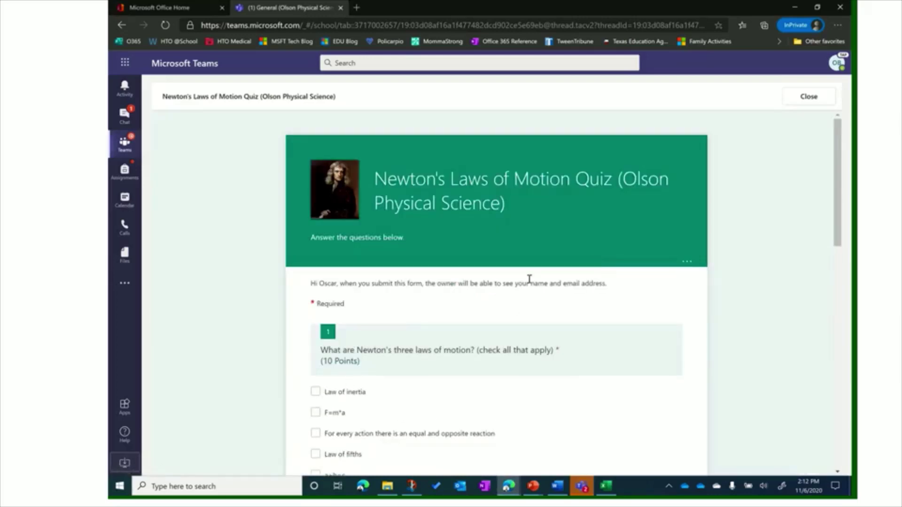
scroll(368, 312, "down", 2)
left_click(368, 326)
scroll(592, 305, "down", 6)
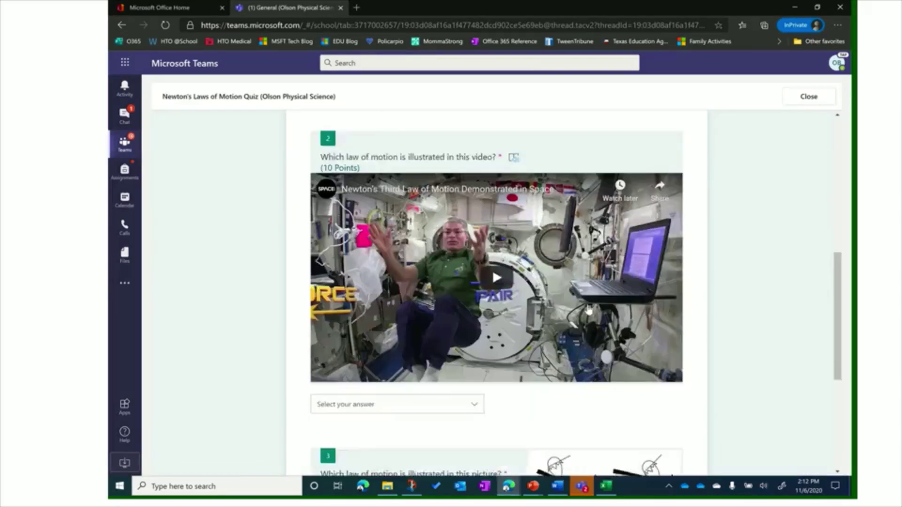
scroll(588, 310, "down", 2)
left_click(454, 351)
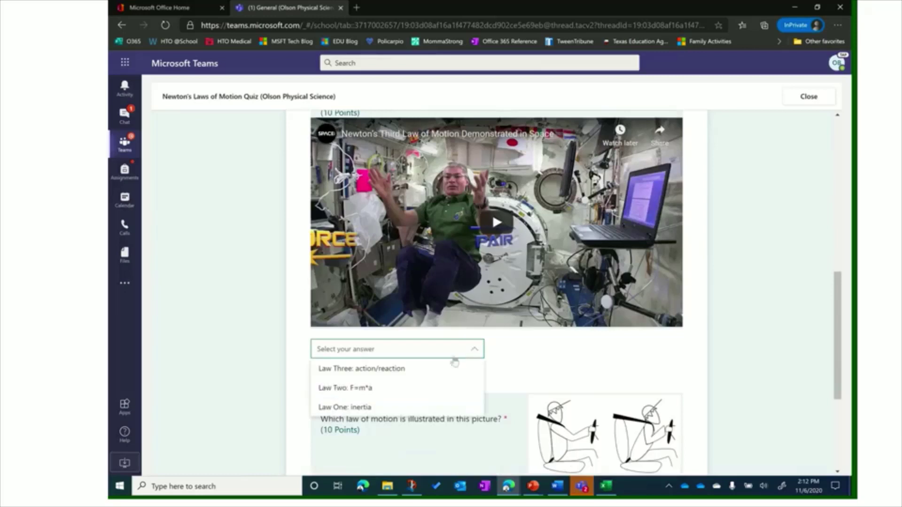
left_click(415, 398)
scroll(433, 288, "down", 5)
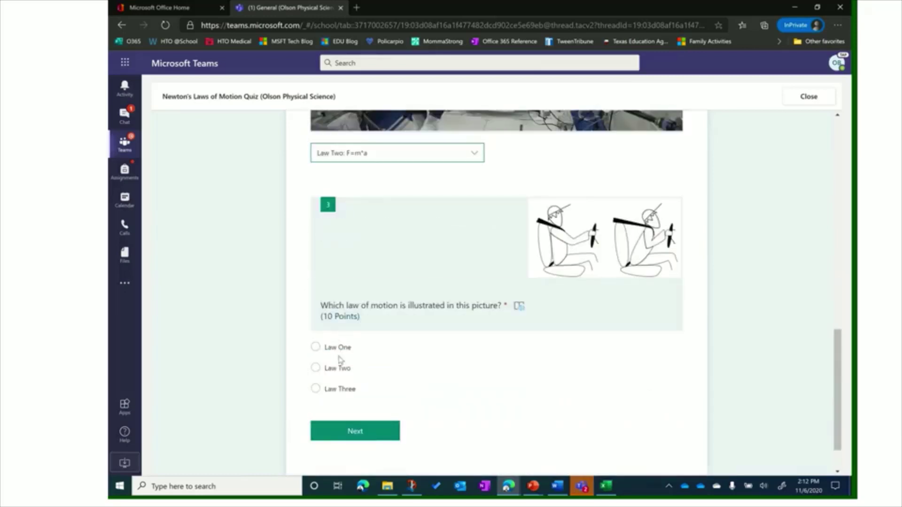
left_click(339, 348)
- Submit the completed quiz and scroll through the scored results
left_click(388, 435)
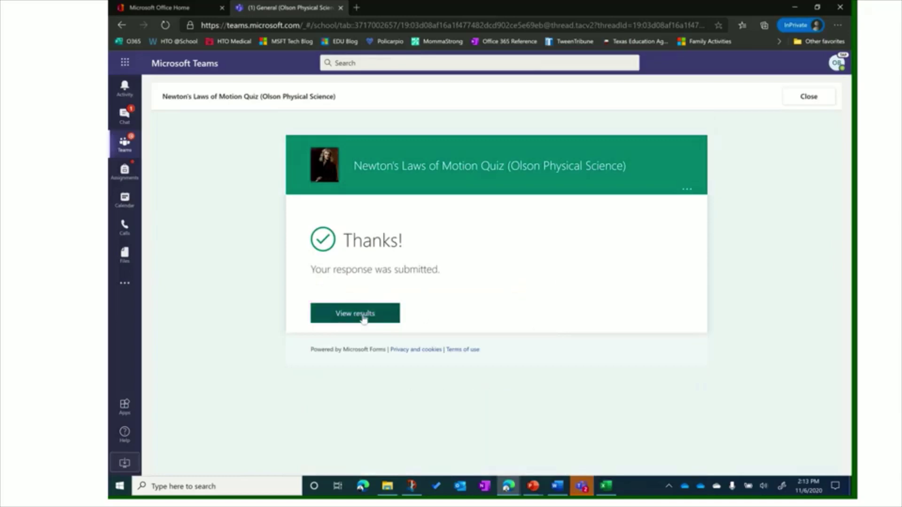
left_click(364, 320)
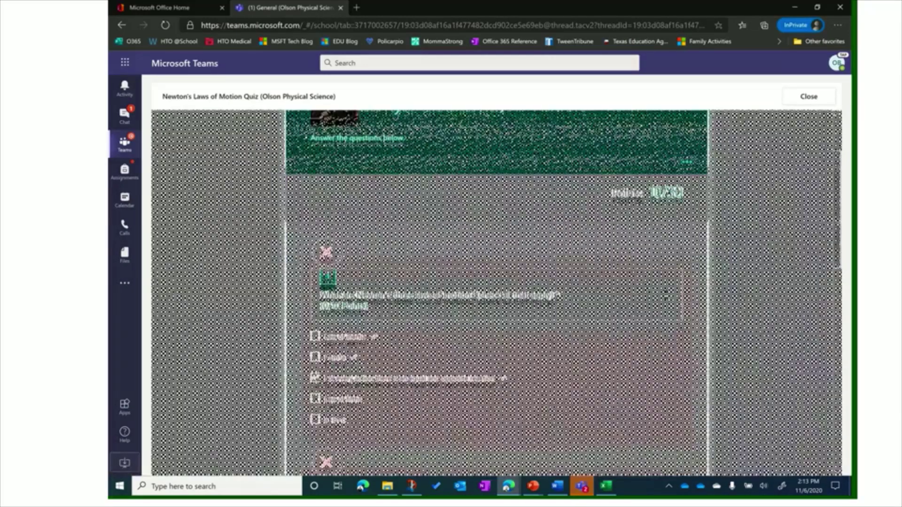
scroll(666, 294, "down", 7)
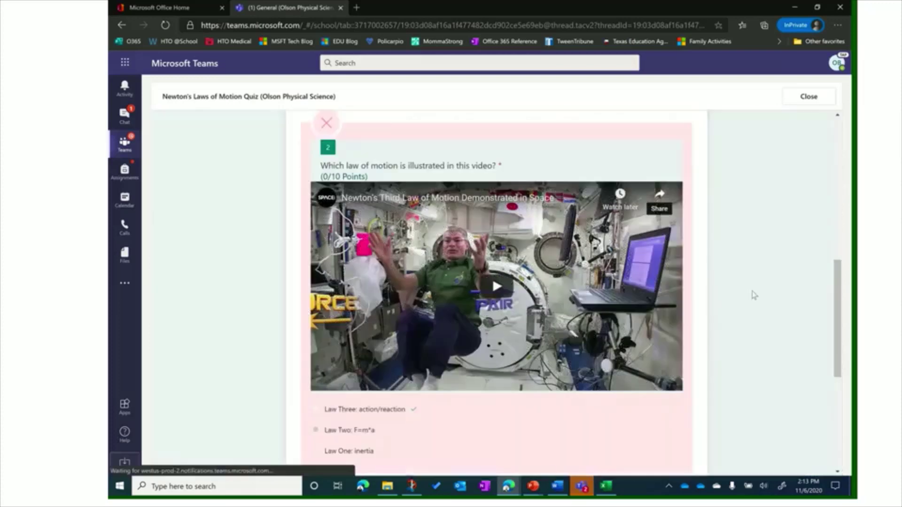